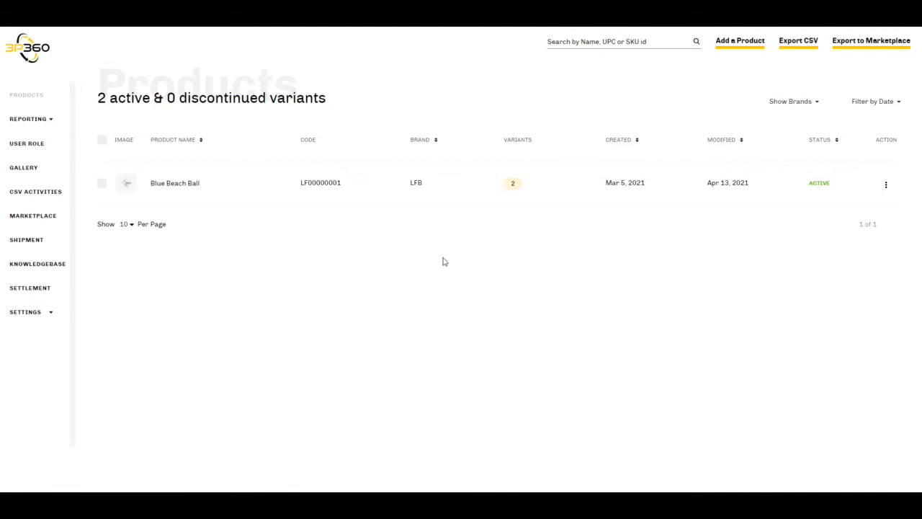
Open the CSV template help page for adding products and skim its file format guidelines and category list
click(746, 46)
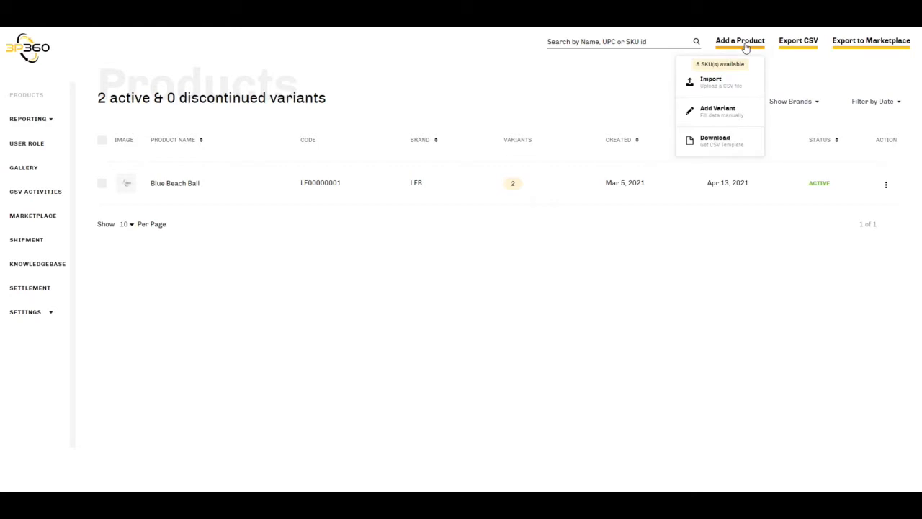
click(730, 144)
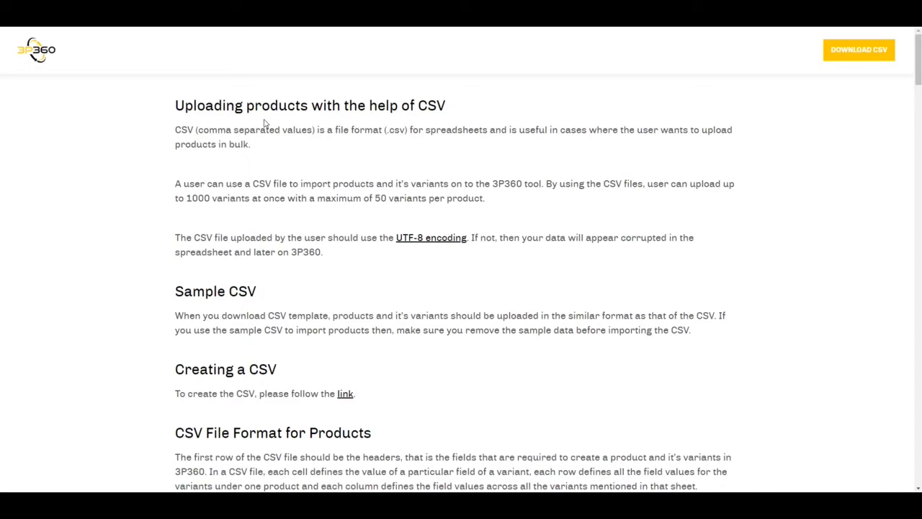
scroll(264, 123, down, 5)
scroll(265, 124, down, 11)
scroll(264, 124, down, 8)
scroll(264, 120, down, 8)
scroll(264, 123, down, 11)
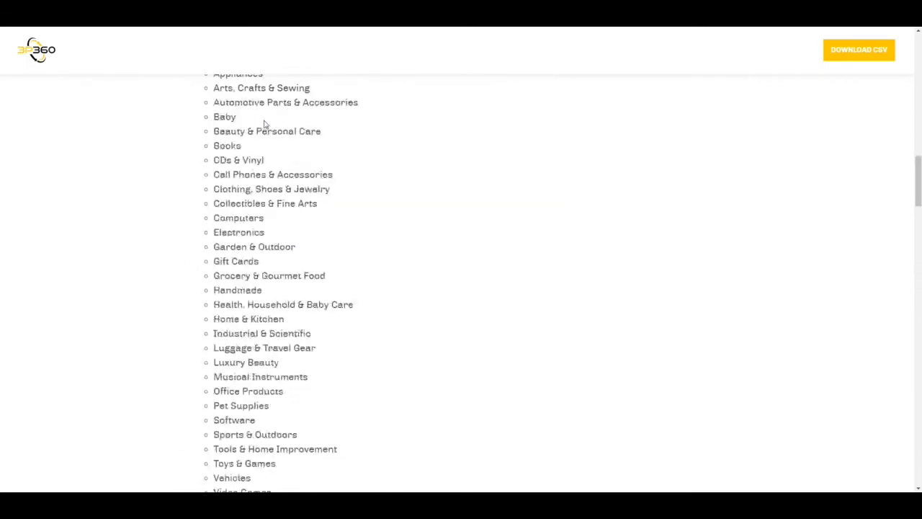
scroll(264, 124, up, 15)
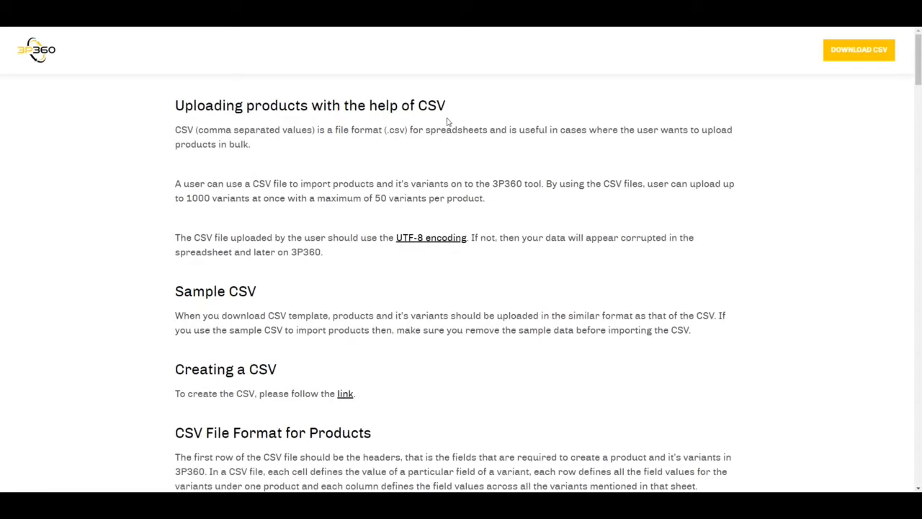
Download the product import CSV template and open it in a maximised Excel window
click(849, 62)
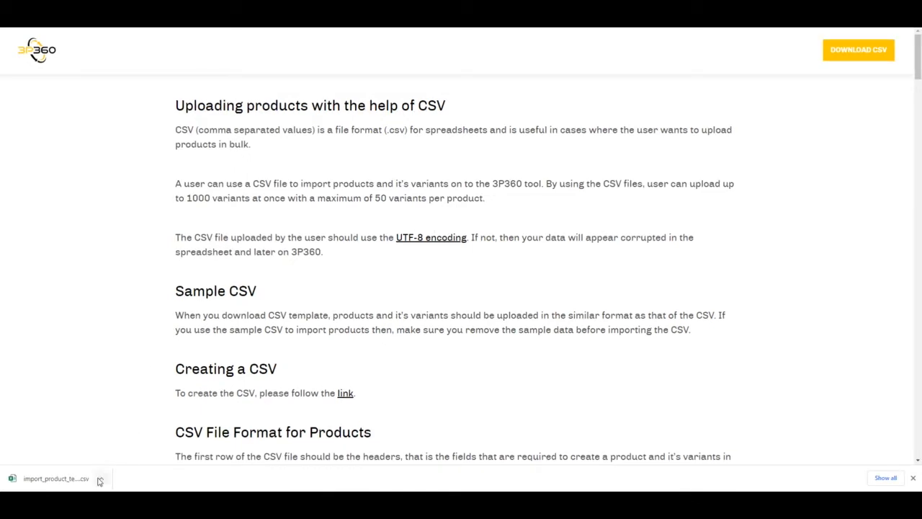
click(73, 484)
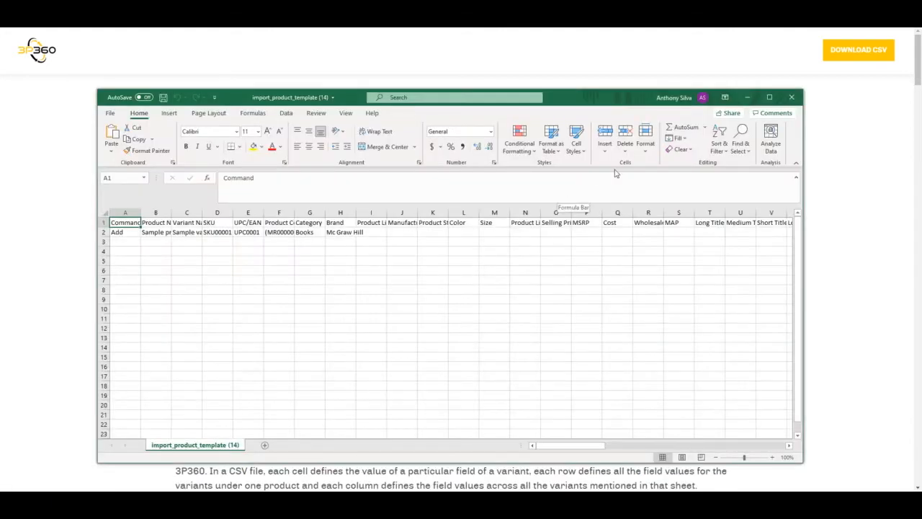
click(771, 98)
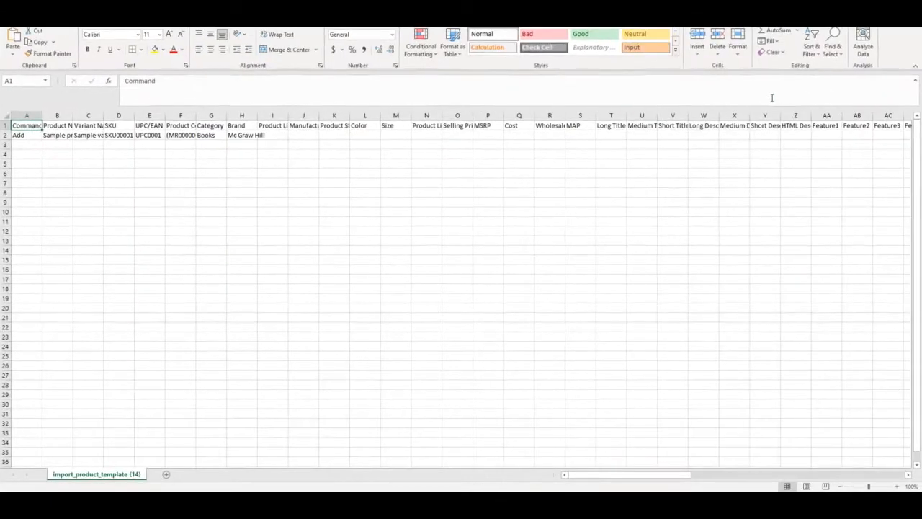
Auto-fit the template's columns from Command through Product Code to the width of their contents
double_click(42, 116)
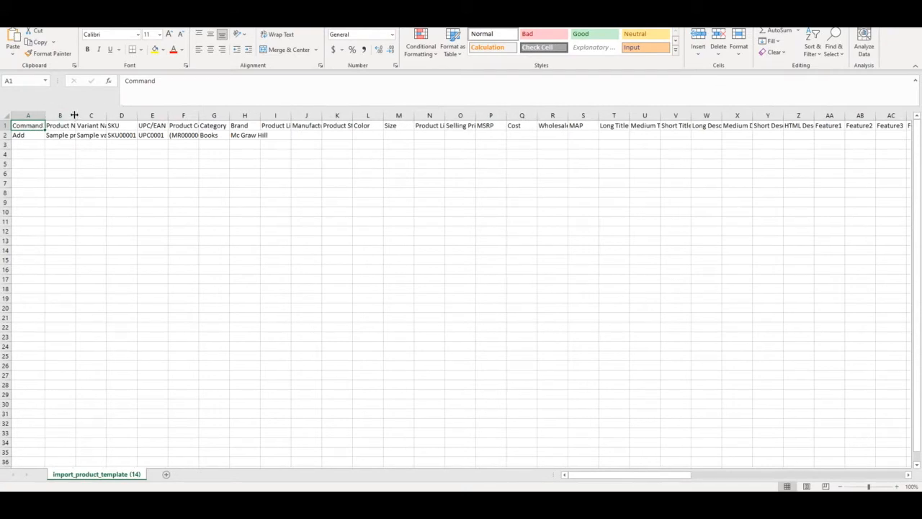
double_click(75, 116)
double_click(126, 117)
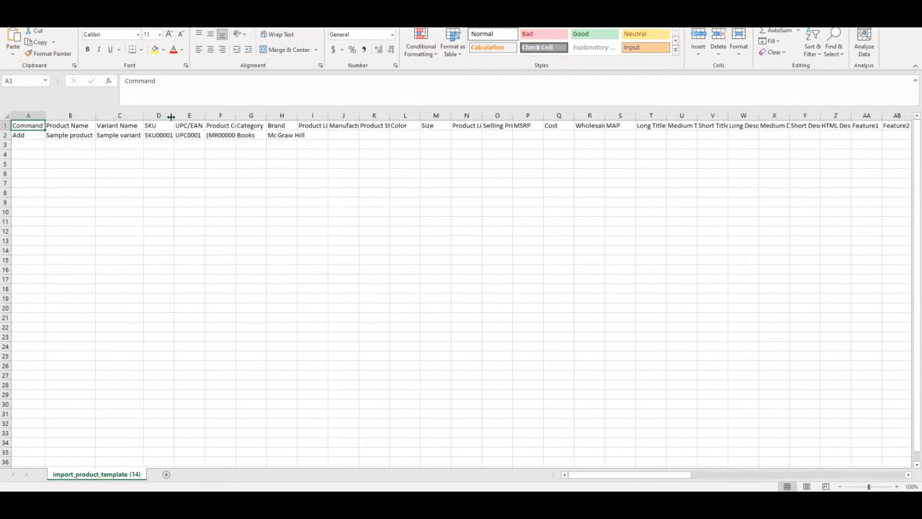
double_click(236, 115)
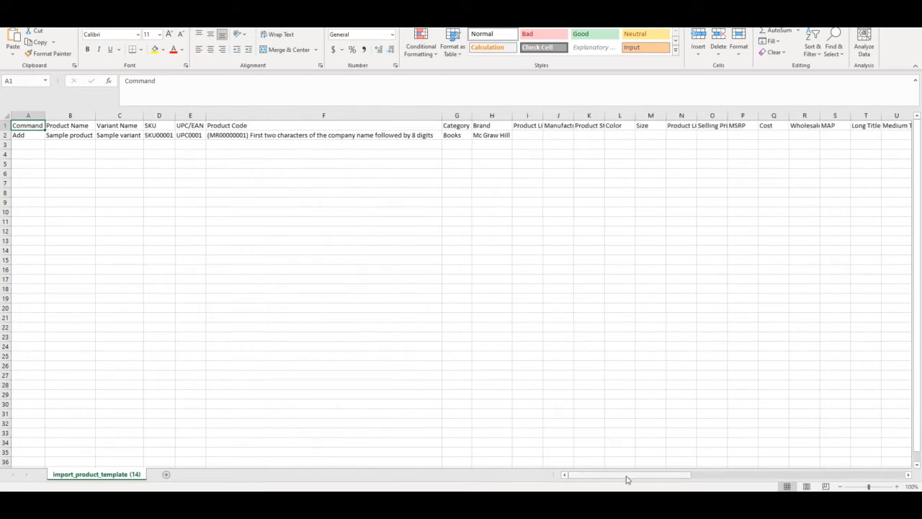
Examine the template's column headers in row 1 from Command through Warnings, and return to cell A1
key(Right)
key(Right)
key(Right)
key(Right)
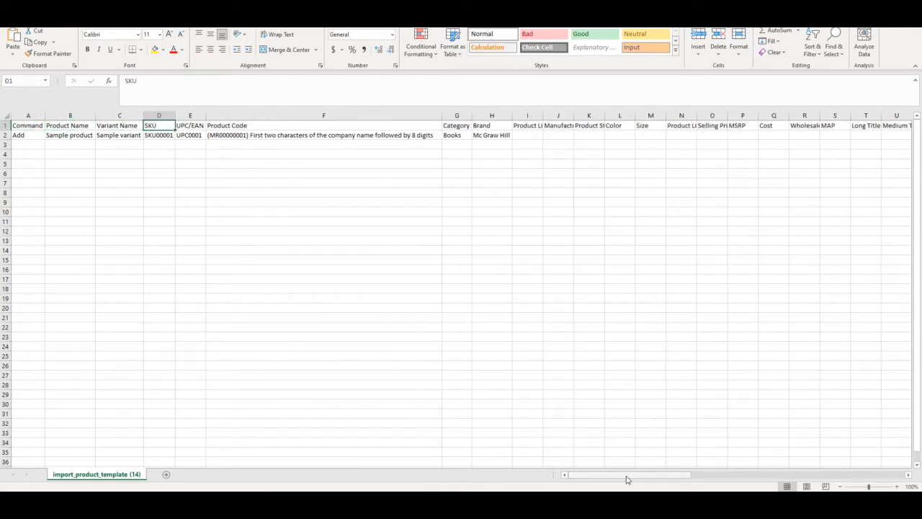
key(Right)
key(Right)
key(Right)
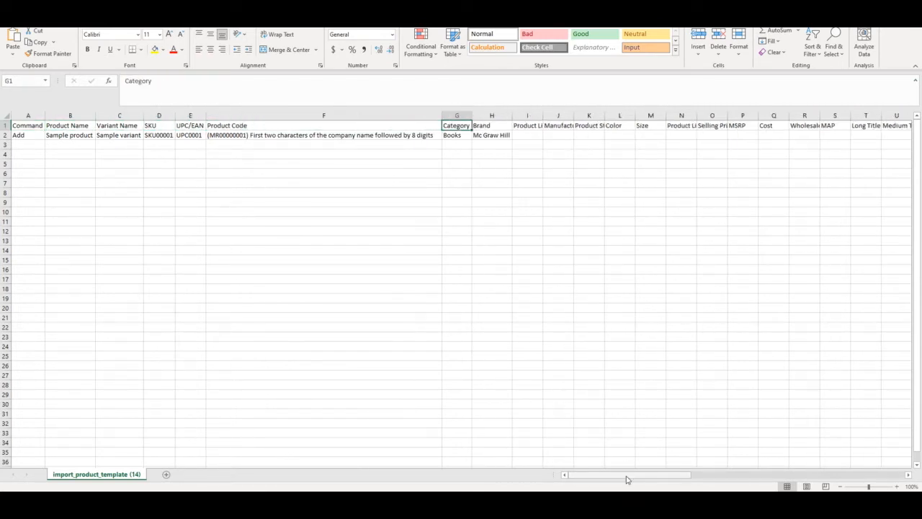
key(Right)
key(Right)
key(Right)
key(Right)
key(Right)
key(Right)
key(Right)
key(Right)
key(Right)
key(Right)
key(Right)
key(Right)
key(Right)
key(Right)
key(Right)
key(Right)
key(Right)
key(Right)
key(Right)
key(Right)
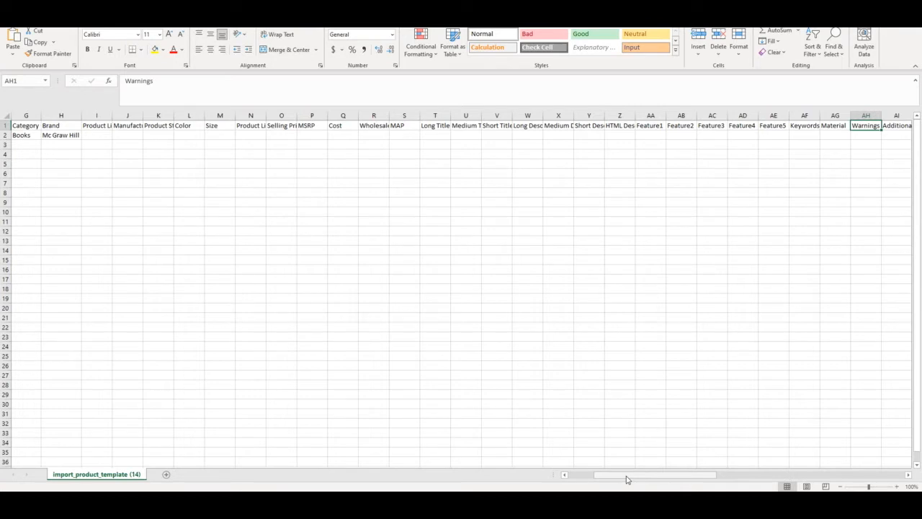
key(ctrl+Home)
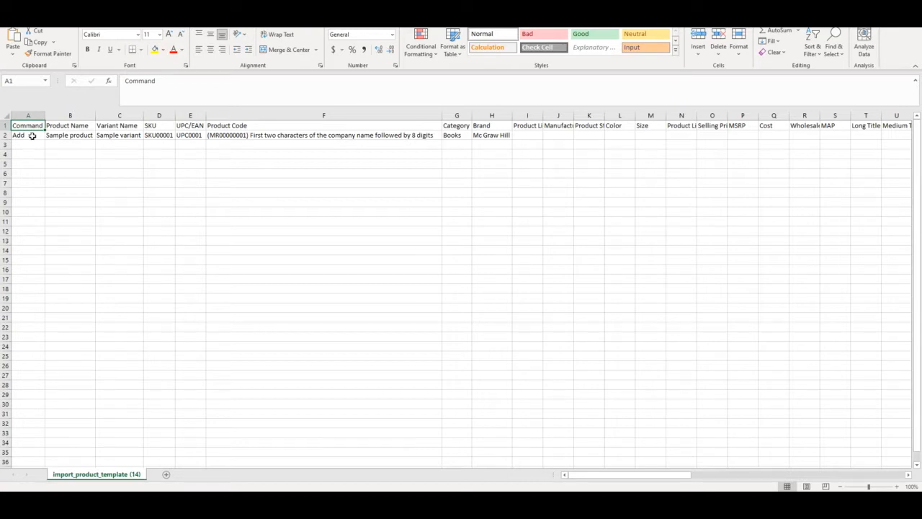
Replace the sample entries in row 2 with product name "Lab Coat" and variant name "Lab Coat, S"
click(33, 135)
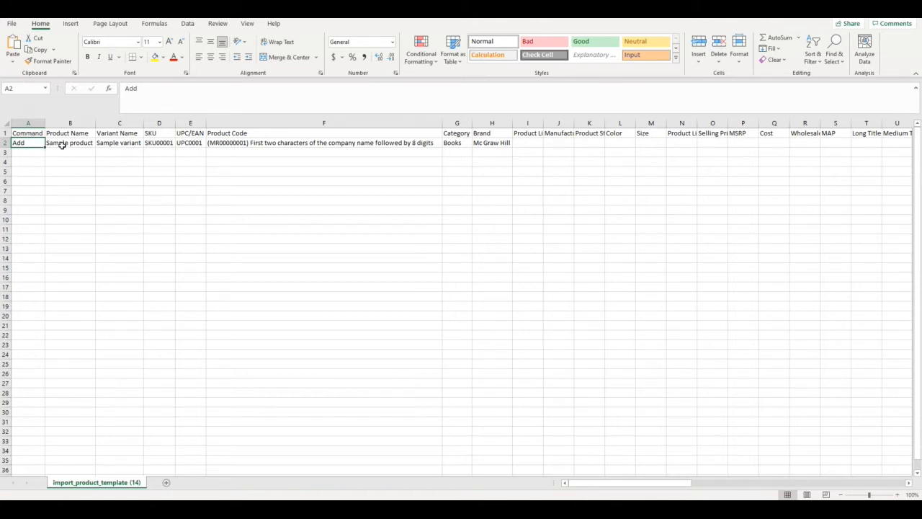
click(64, 144)
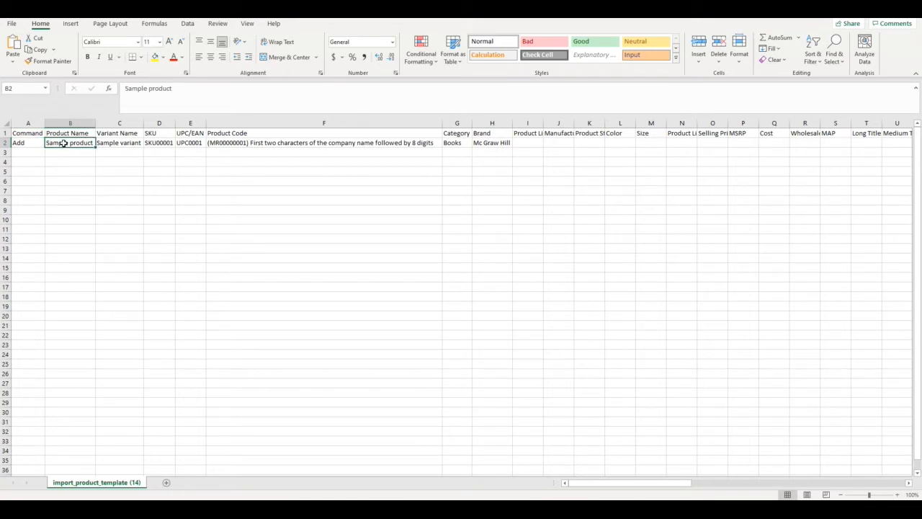
text(L)
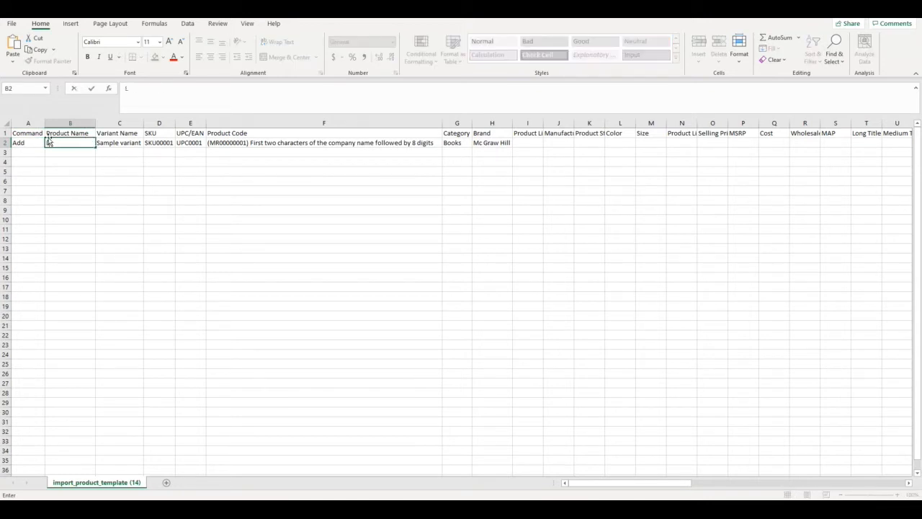
text(ab Coat)
key(Tab)
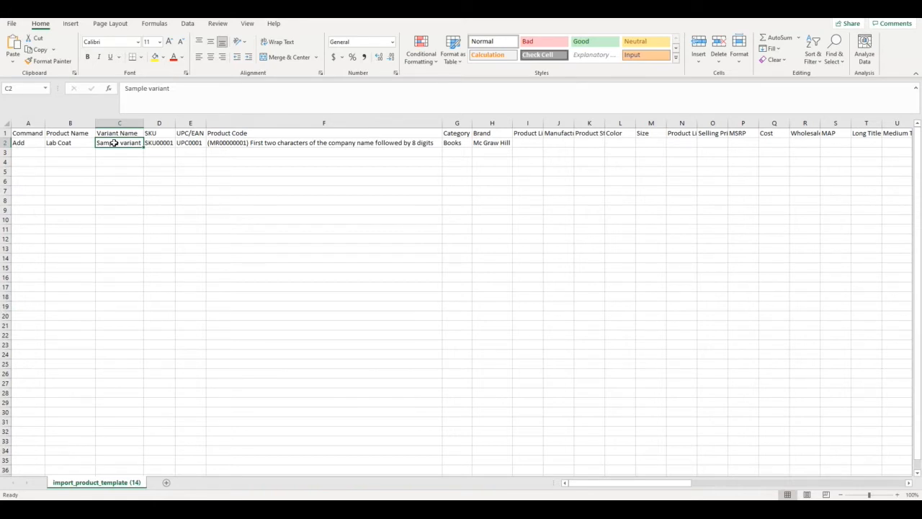
text(Lab Coat)
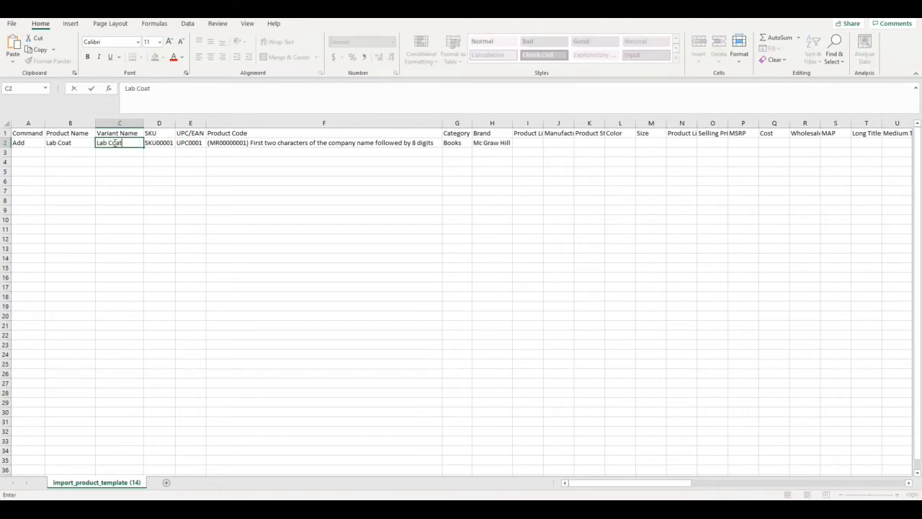
text(, S)
Set both the SKU and the UPC/EAN of the Lab Coat, S variant in row 2 to LC1
click(161, 147)
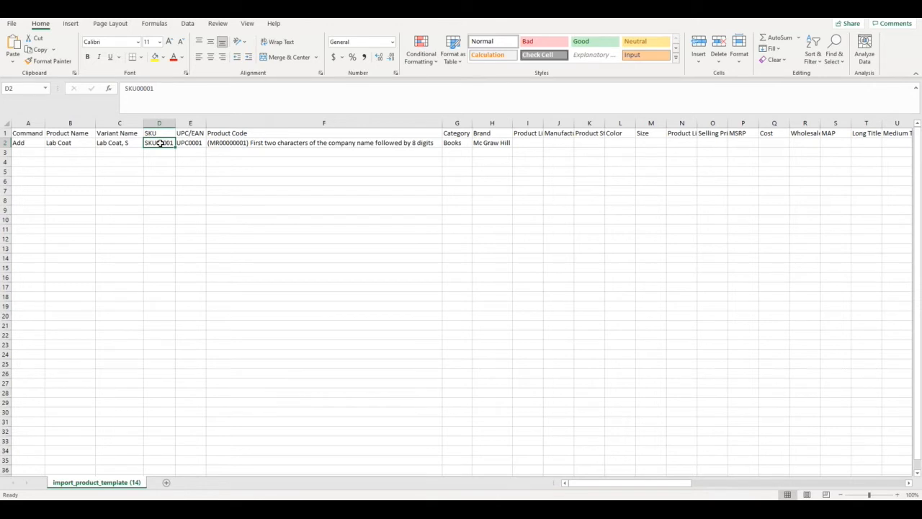
key(BackSpace)
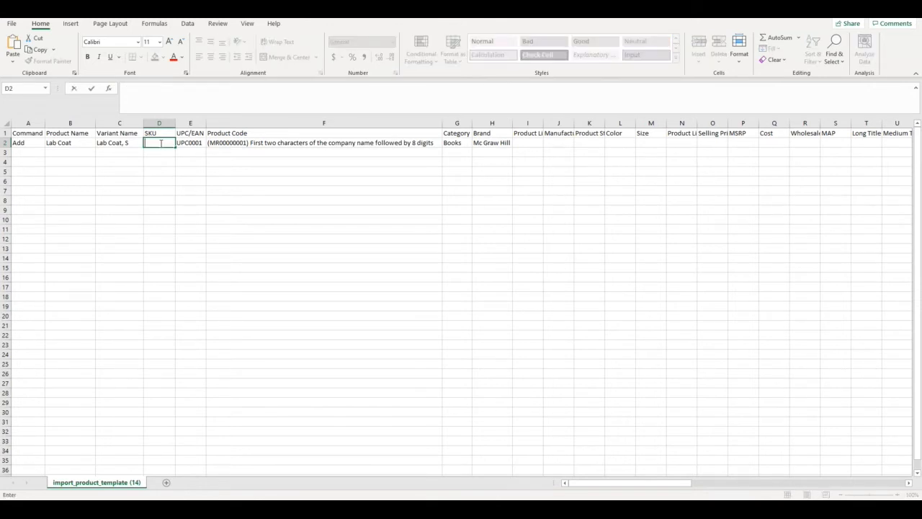
text(LC1)
click(192, 143)
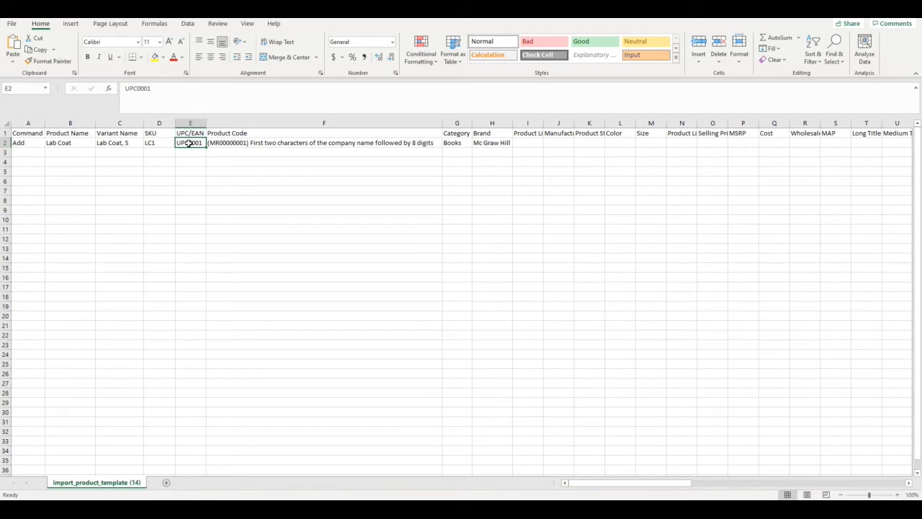
text(LC1)
Set the product code in row 2 to LF10000000
click(249, 143)
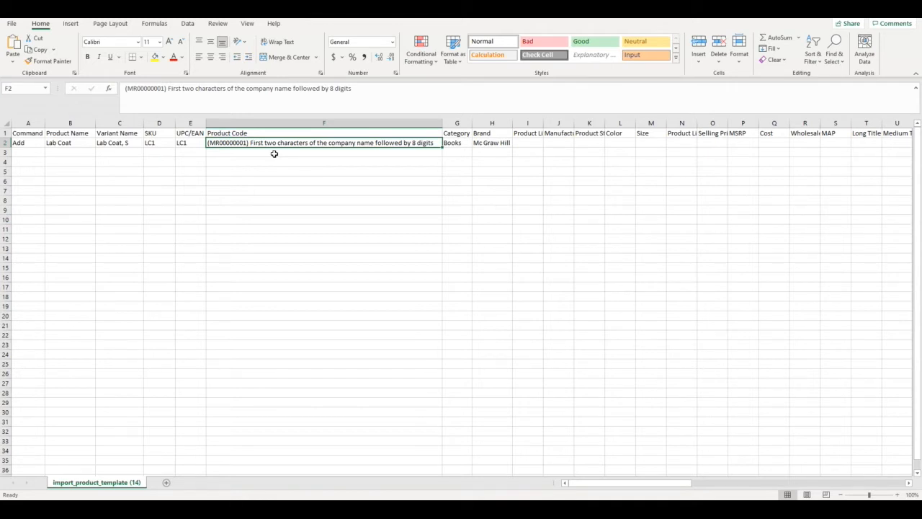
text(L)
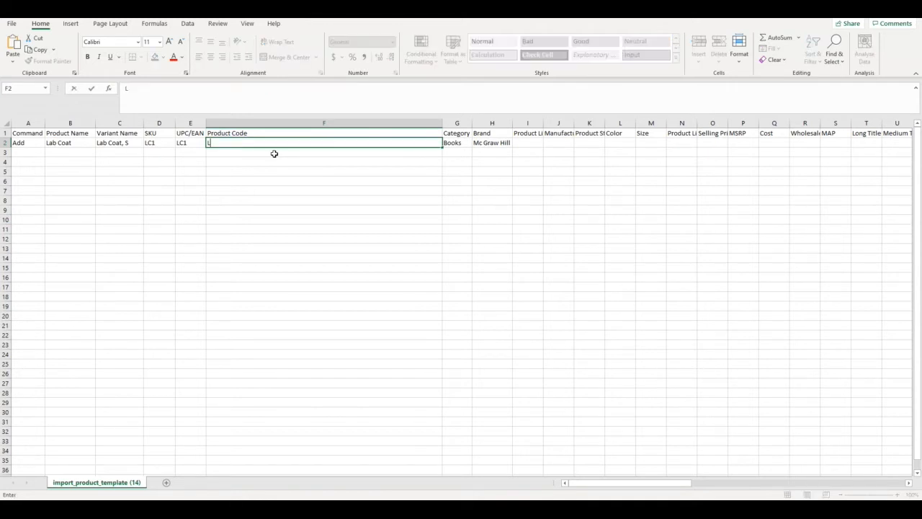
text(F10000000)
Check the allowed categories on the CSV help page, set the row 2 category to "Industrial & Scientific" in Excel, and auto-fit the Category column
click(459, 143)
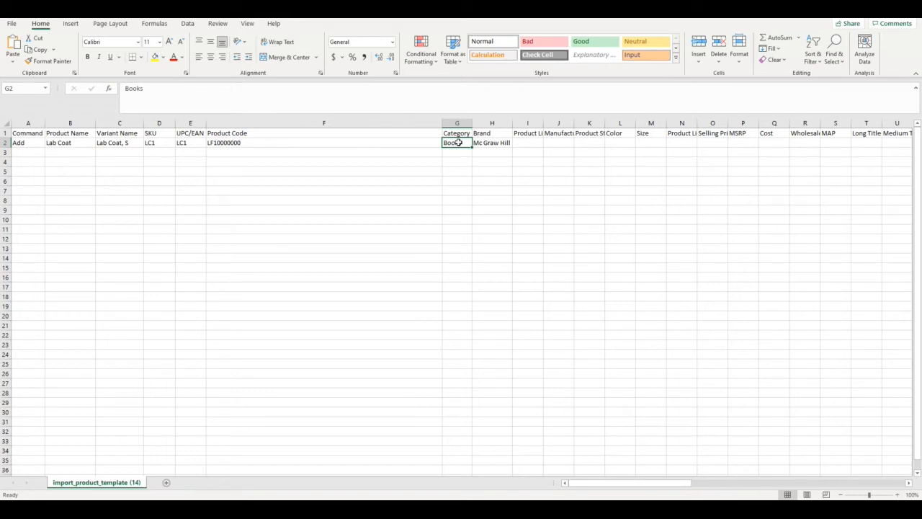
key(alt+Tab)
scroll(335, 254, down, 1)
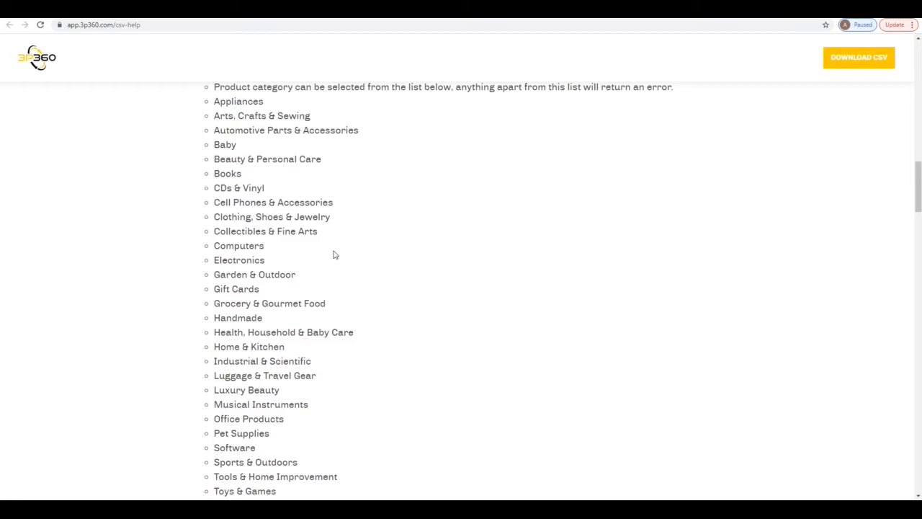
key(alt+Tab)
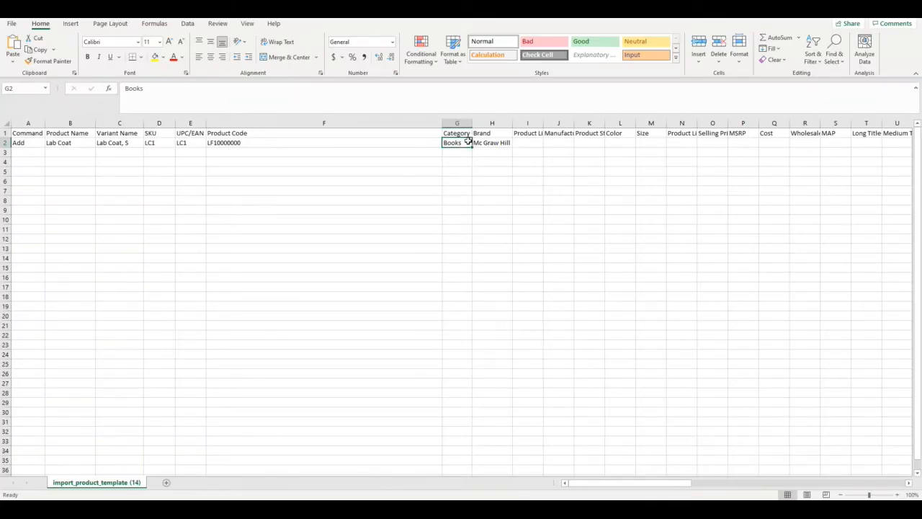
text(Indus)
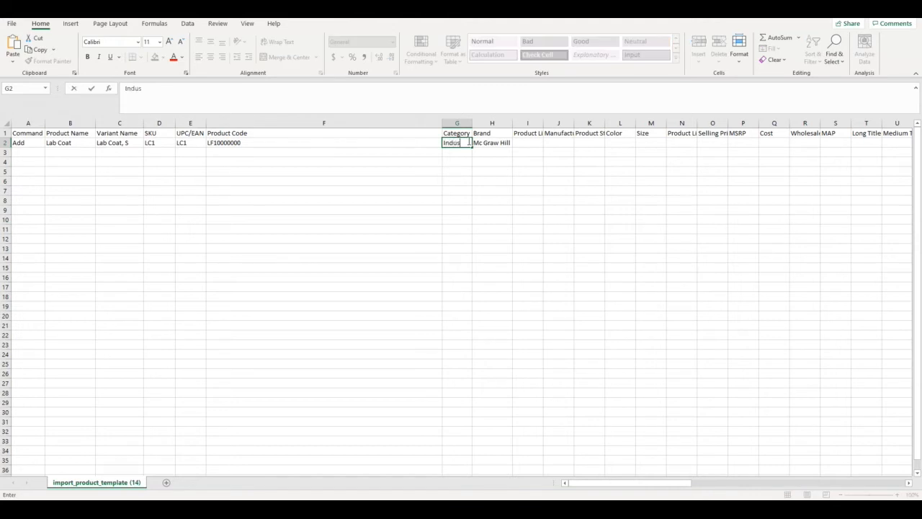
text(trial & Scientific)
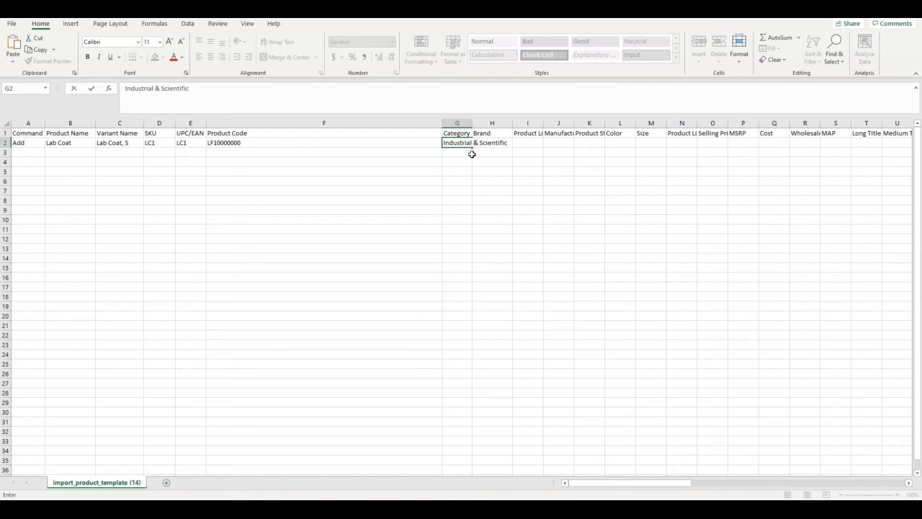
key(Return)
double_click(472, 123)
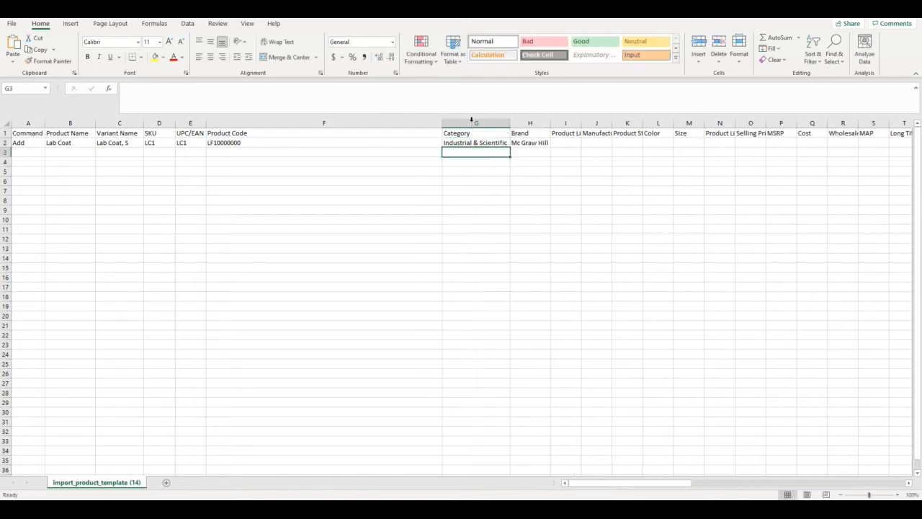
Set the brand of the Lab Coat product in row 2 to LFB
click(531, 143)
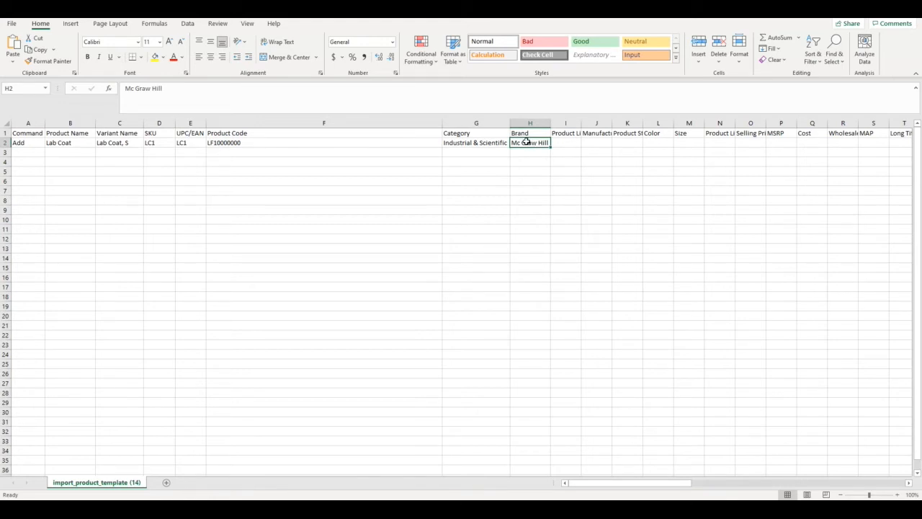
text(LFB)
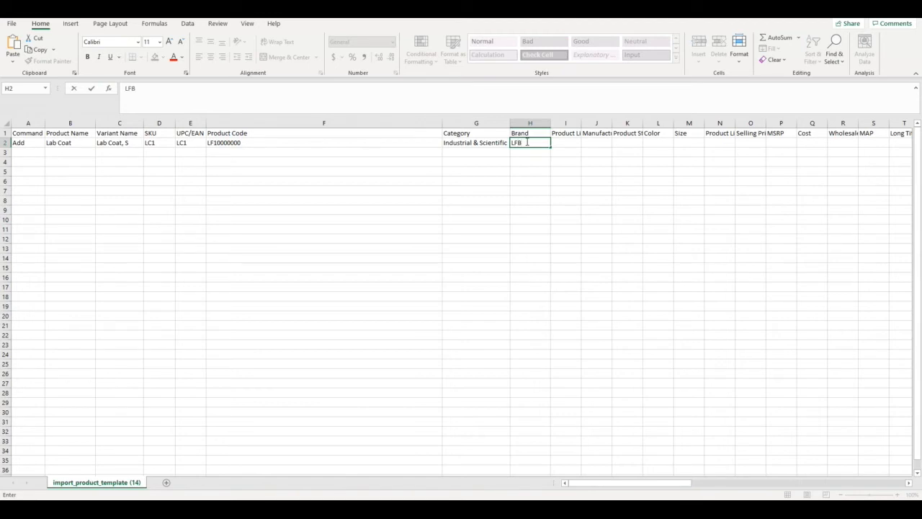
key(Return)
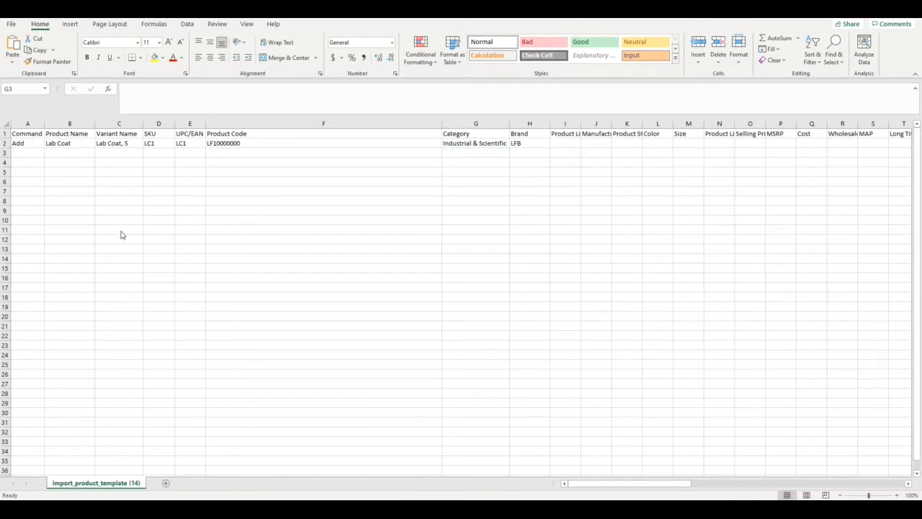
Copy the Add command and the Lab Coat product name from row 2 down into row 3
click(27, 153)
click(33, 143)
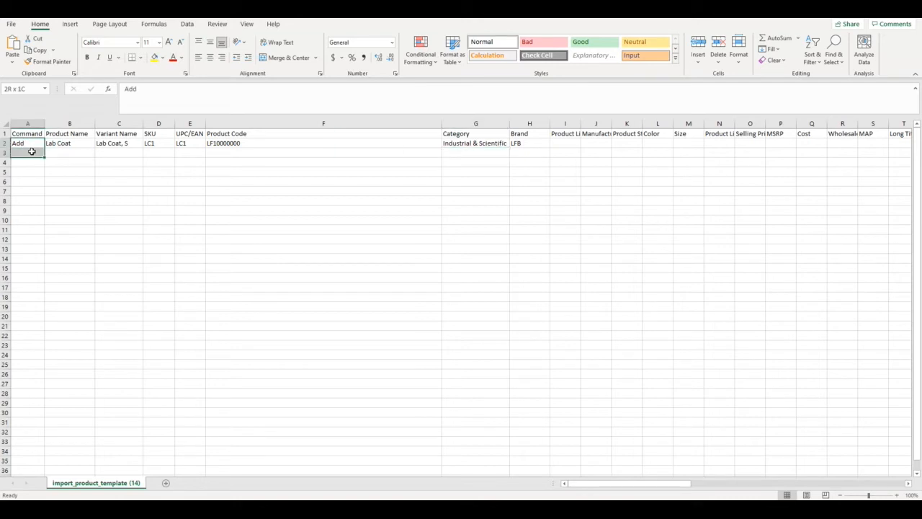
drag(44, 148, 72, 153)
click(69, 153)
key(ctrl+d)
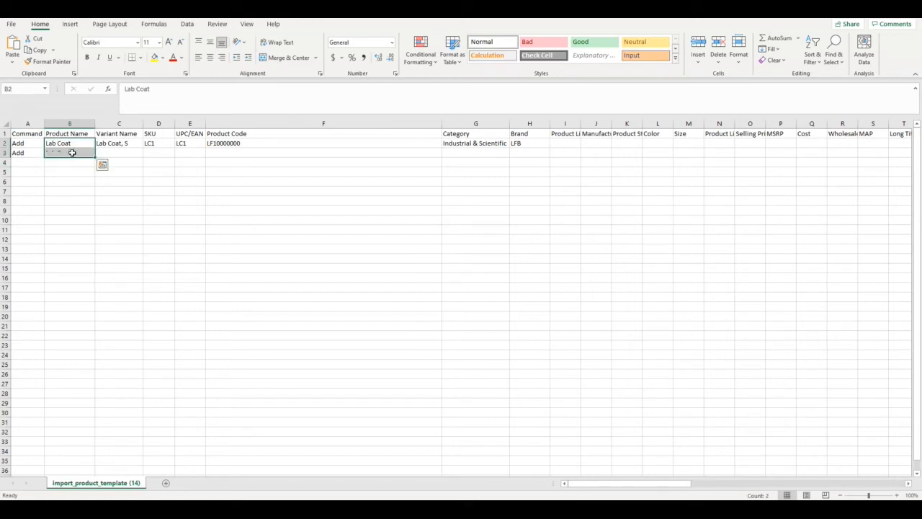
Copy the variant name from row 2 down into row 3 and change it to "Lab Coat, M"
drag(127, 143, 125, 150)
key(ctrl+d)
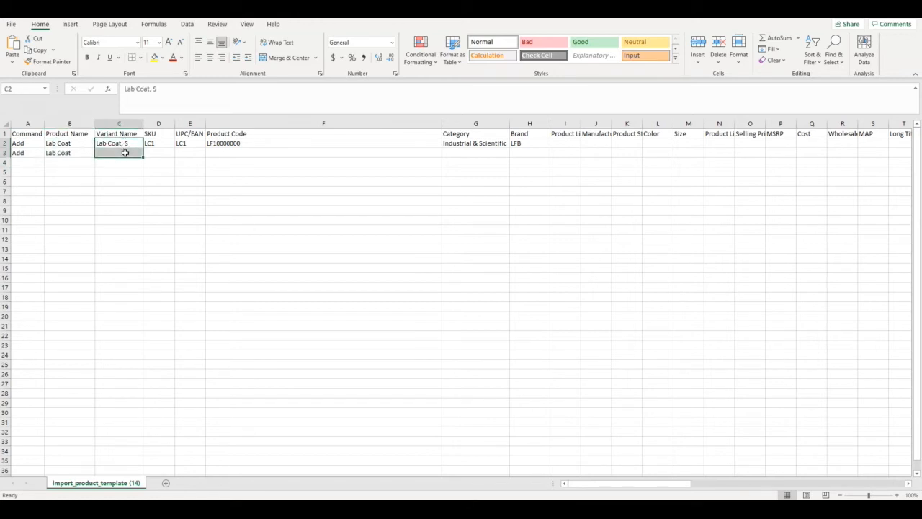
click(126, 153)
click(163, 88)
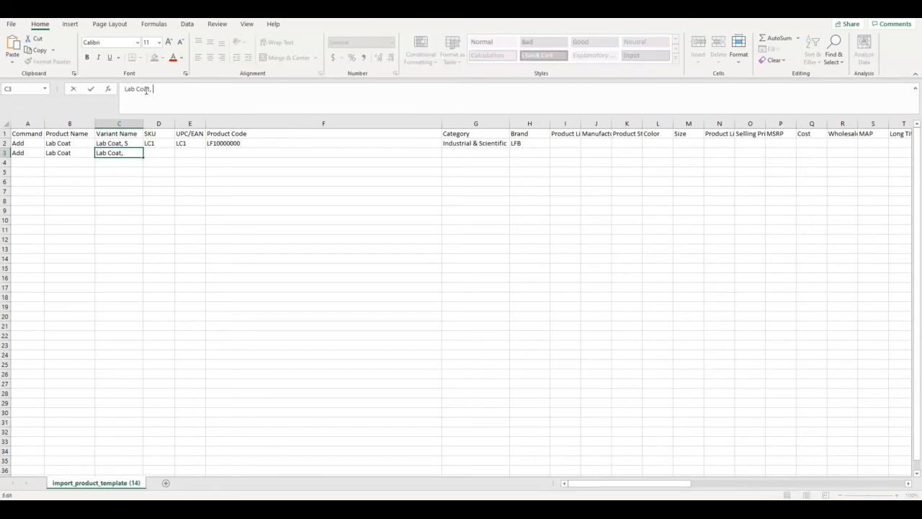
text(M)
Set both the SKU and the UPC/EAN of the medium Lab Coat in row 3 to LC2
click(160, 152)
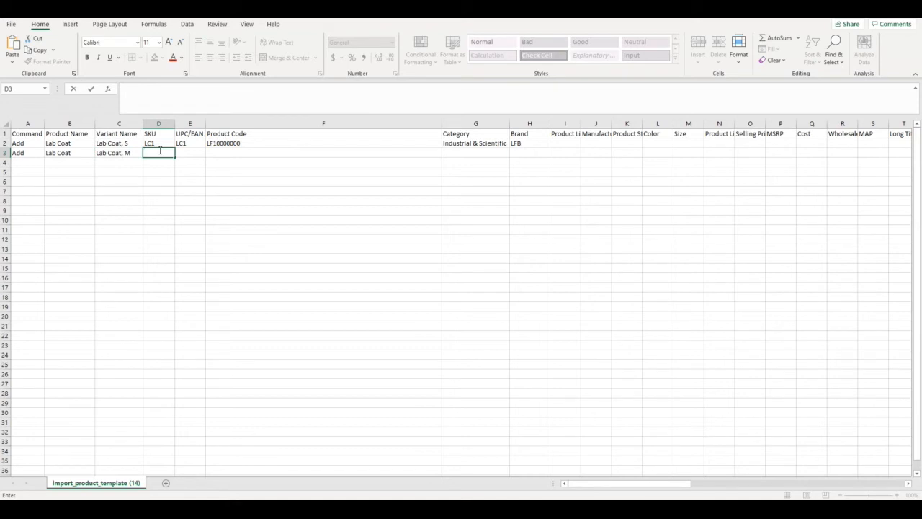
text(LC2)
key(Tab)
text(LC2)
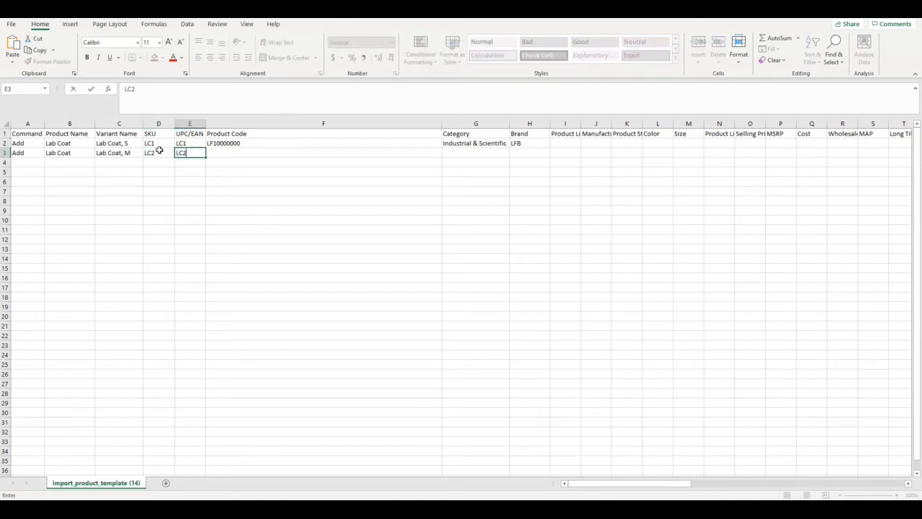
key(Tab)
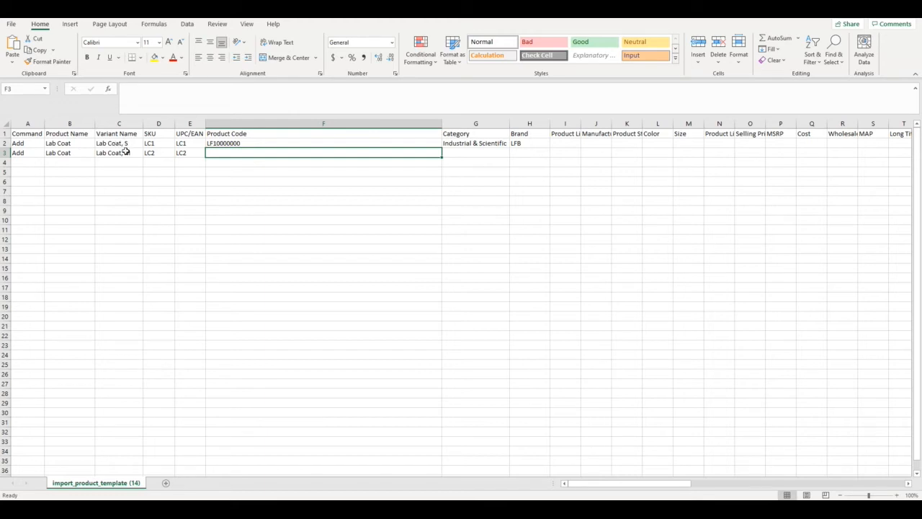
Copy the product code, category and brand from row 2 down into row 3
drag(251, 143, 250, 150)
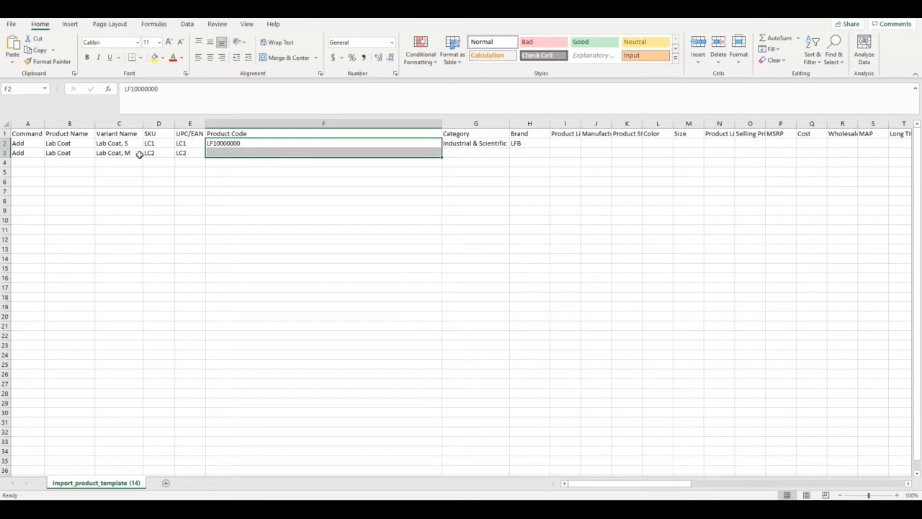
key(ctrl+d)
click(323, 154)
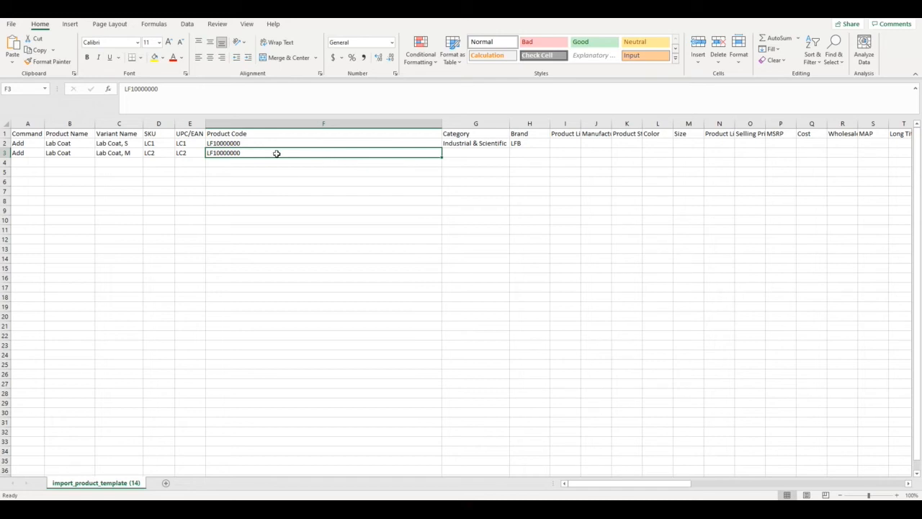
click(477, 154)
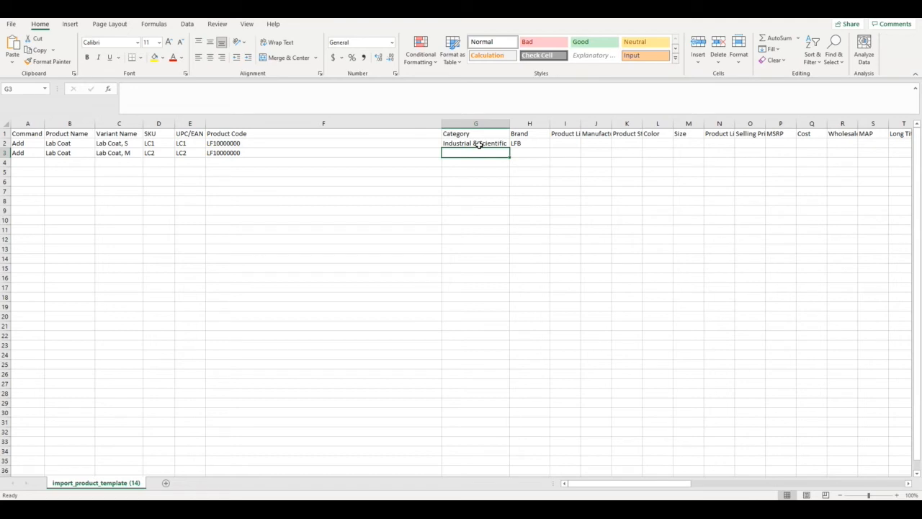
click(478, 143)
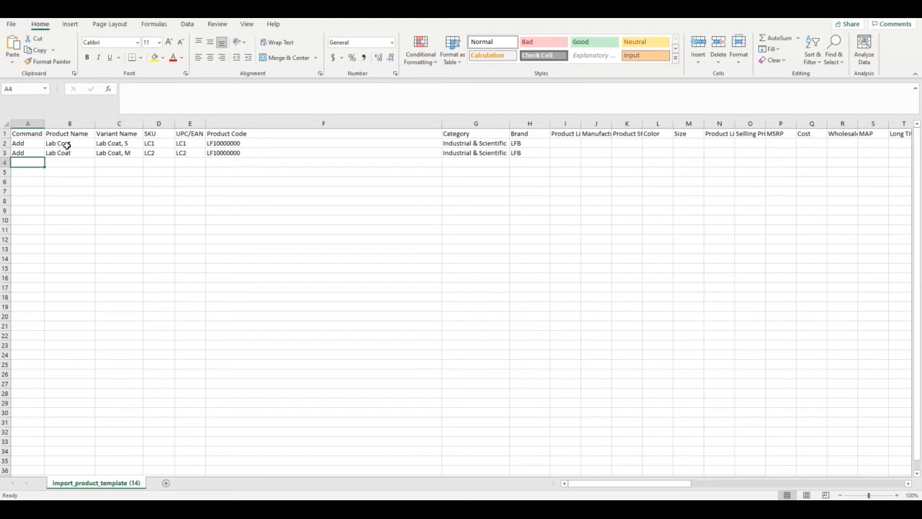
Copy the Add command from row 3 down into row 4
text(A)
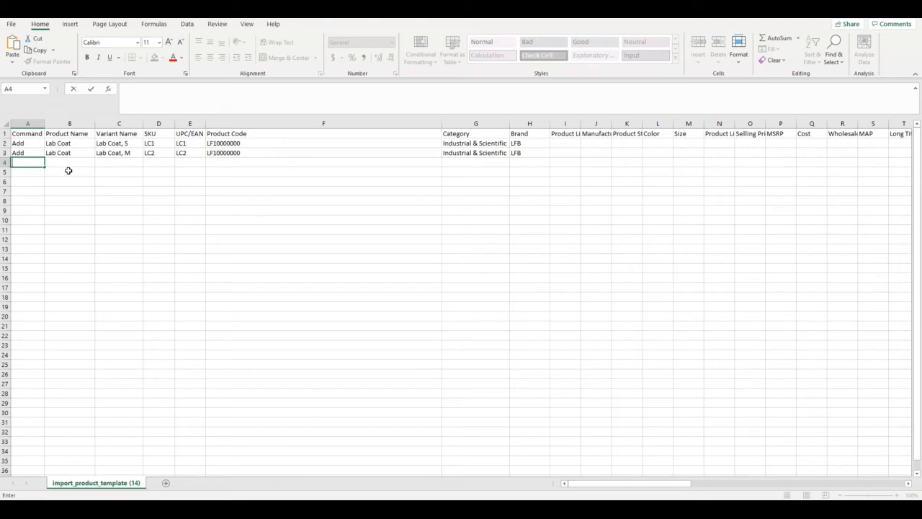
click(31, 173)
drag(29, 153, 29, 162)
key(ctrl+d)
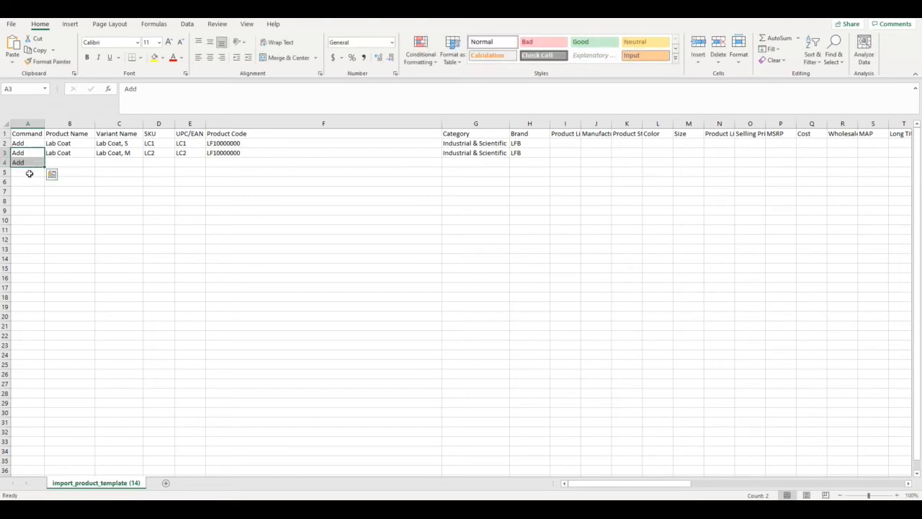
click(29, 163)
Enter the product name "Blue Lab Coat" and the variant name "Blue Lab Coat, S" in row 4
click(75, 164)
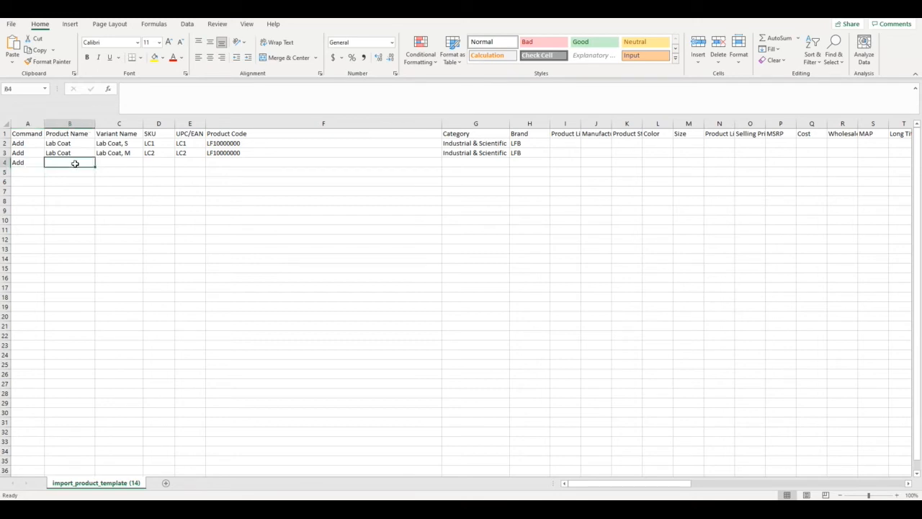
text(Blue Lab Coat)
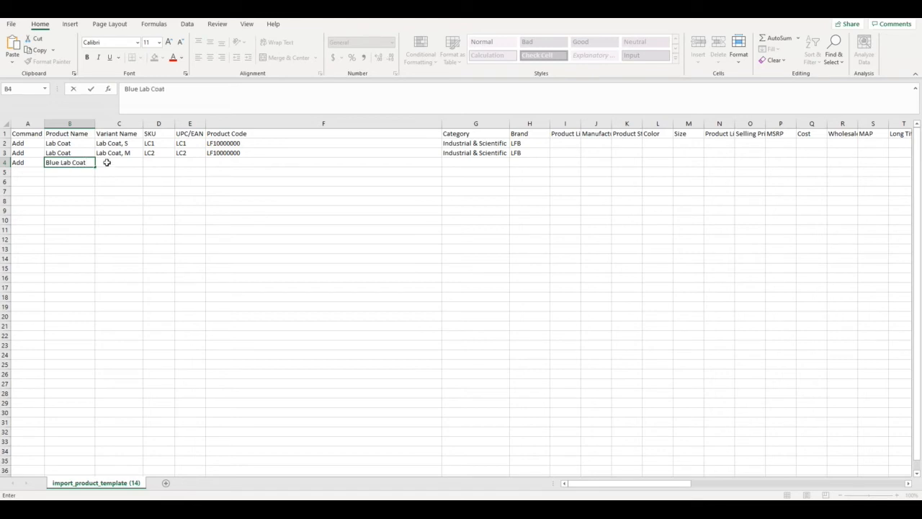
click(114, 162)
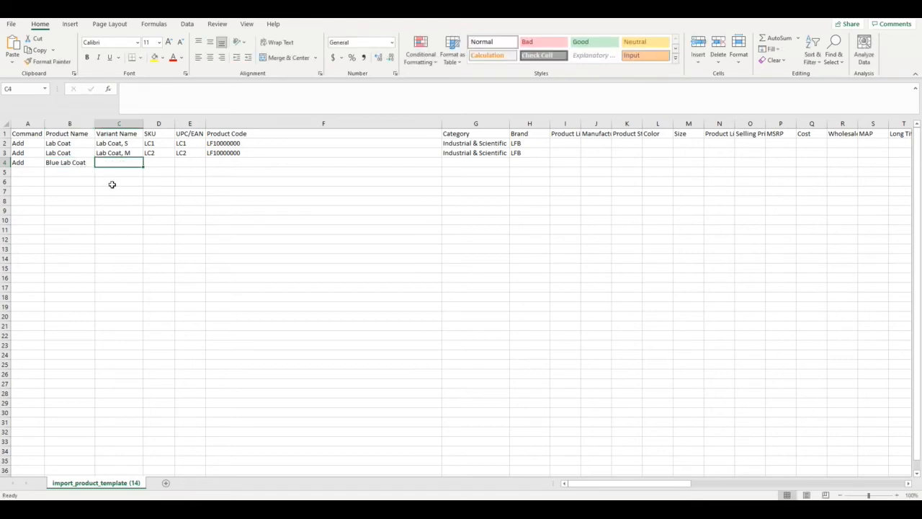
text(B)
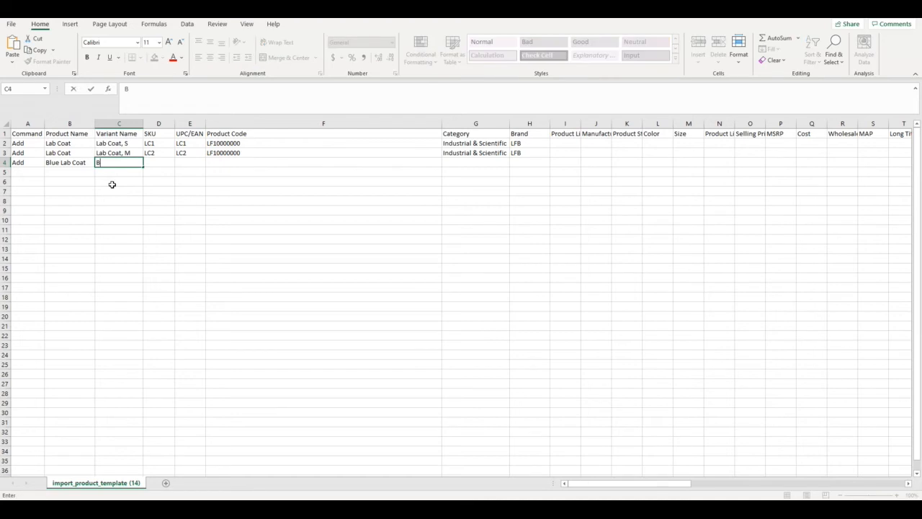
text(lue Lab Coat, S)
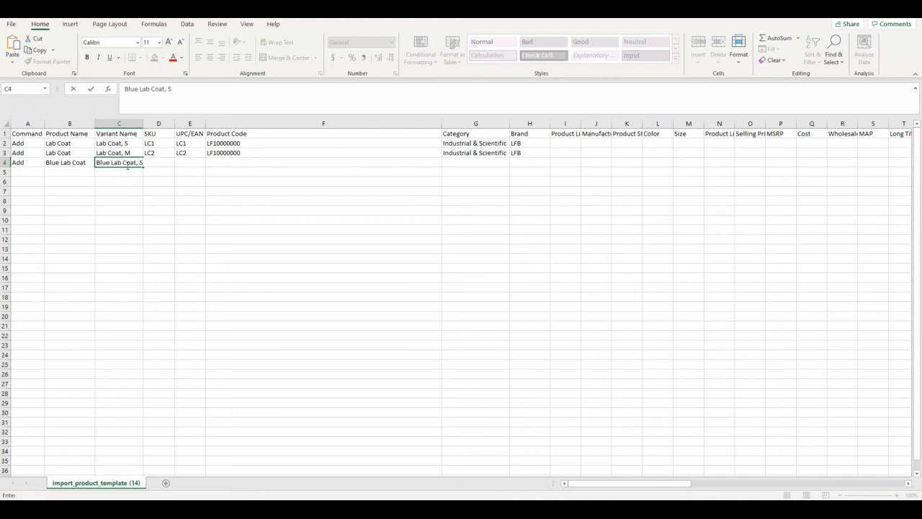
click(160, 165)
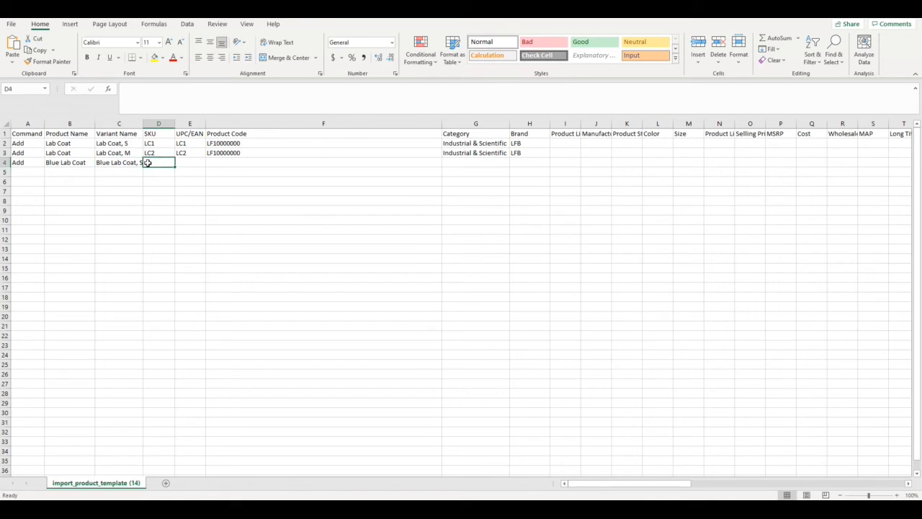
text(BLC1)
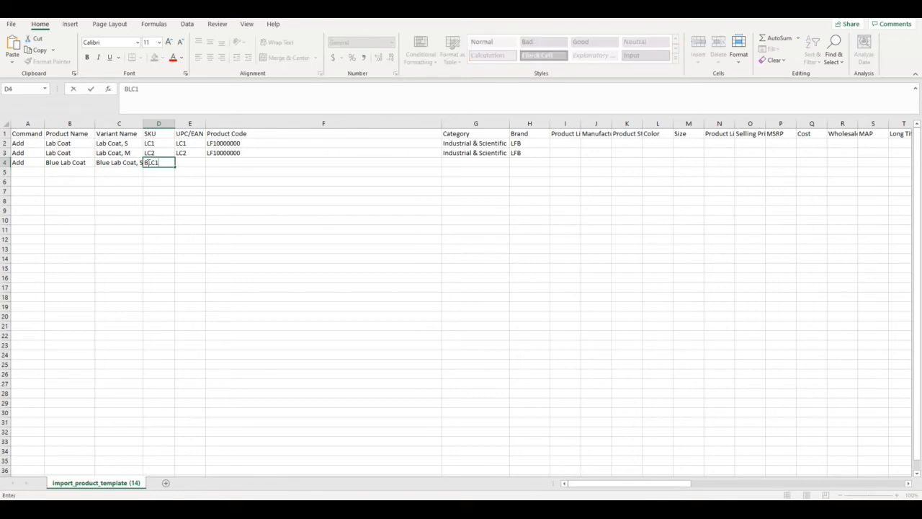
click(187, 160)
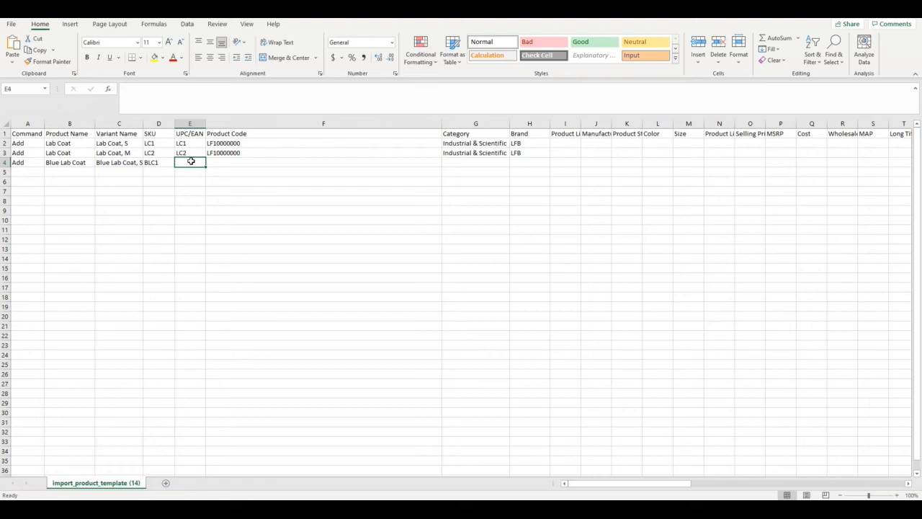
text(123456)
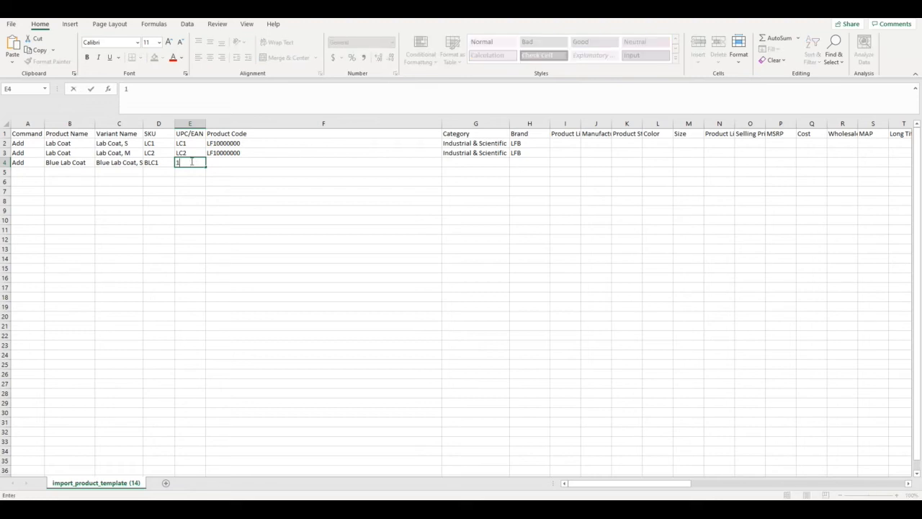
text(789987)
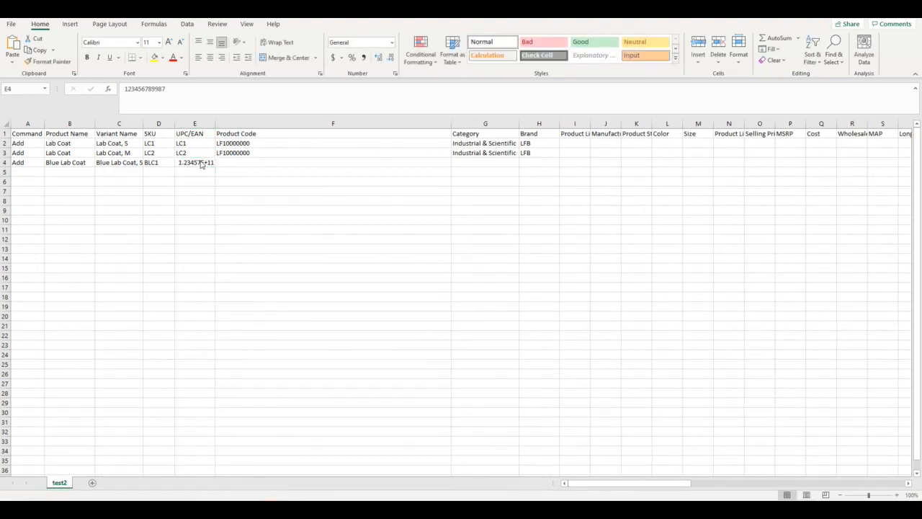
Format the whole UPC/EAN column as Number with no decimal places
right_click(196, 124)
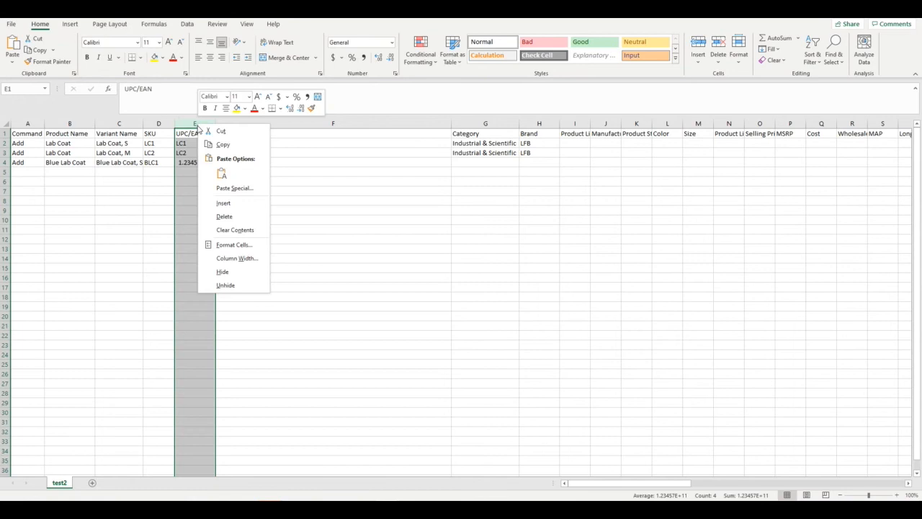
click(235, 245)
click(133, 171)
click(243, 188)
click(243, 189)
click(301, 343)
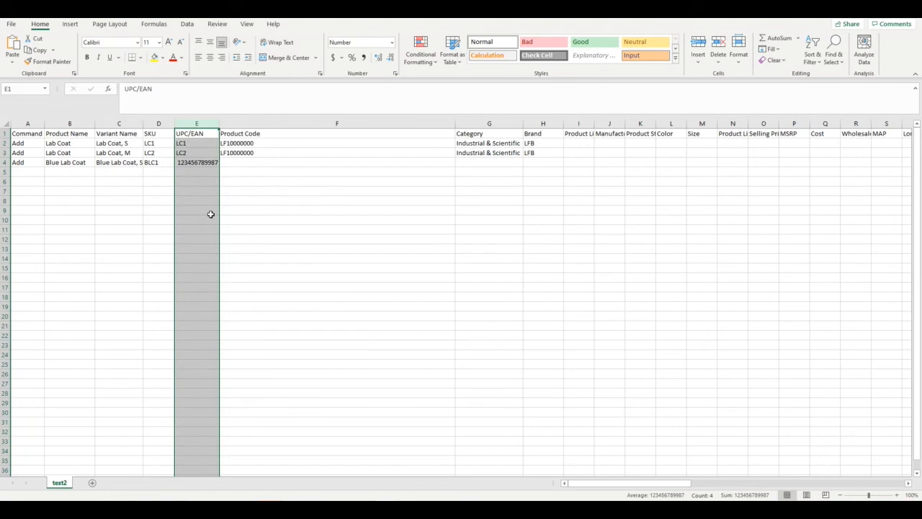
click(215, 171)
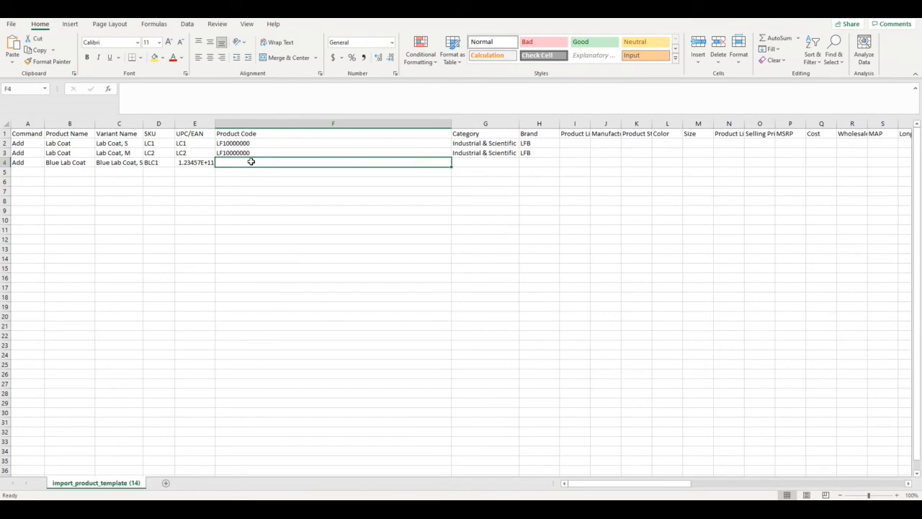
Set the product code of the Blue Lab Coat in row 4 to LF20000000
text(LF)
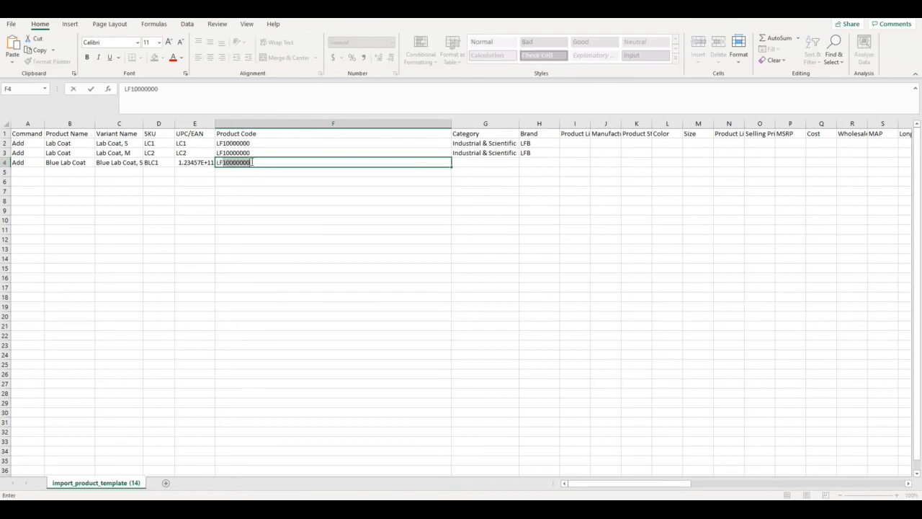
text(20000000)
key(Tab)
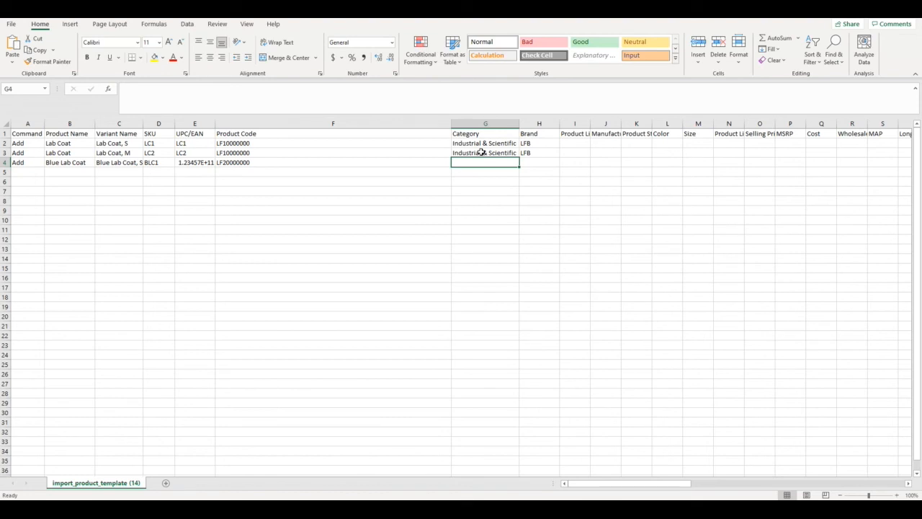
Copy the category and brand from row 3 down into row 4
drag(482, 152, 541, 163)
key(ctrl+d)
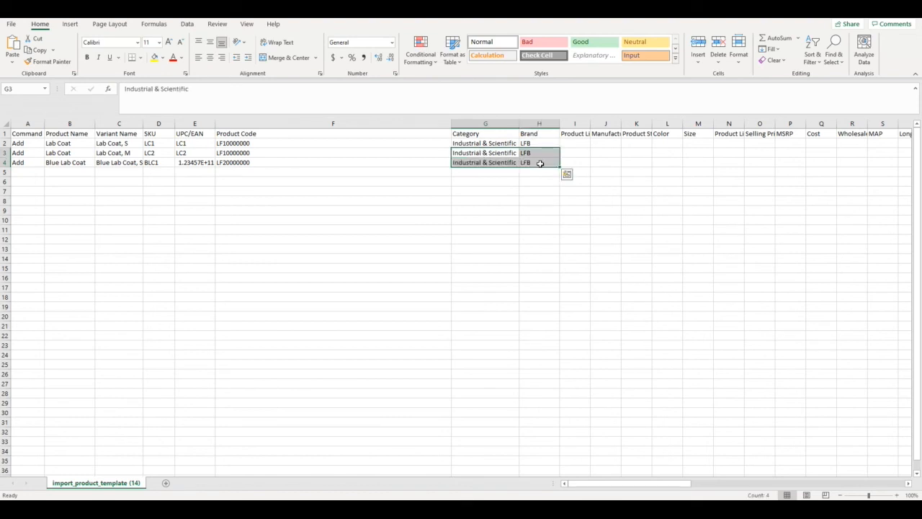
click(480, 183)
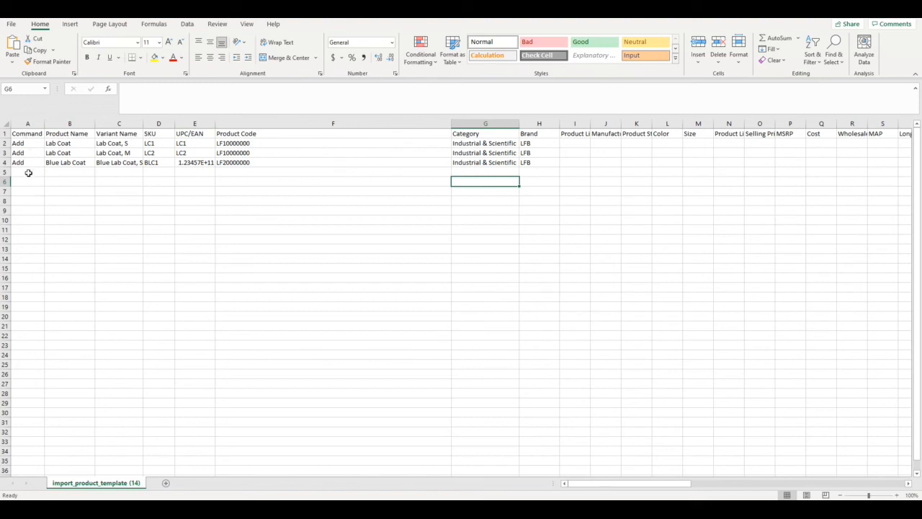
Save the sheet as a comma-delimited CSV file named test2 in the Downloads folder
click(14, 26)
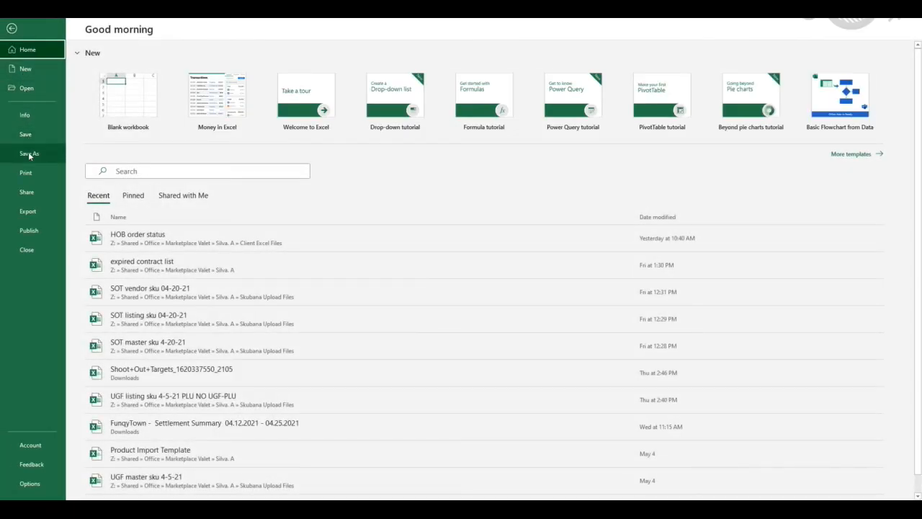
click(28, 152)
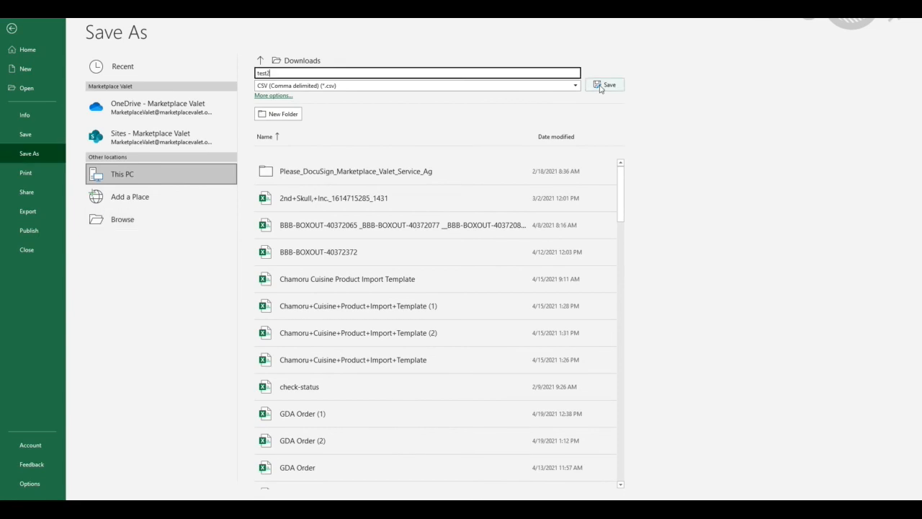
click(600, 86)
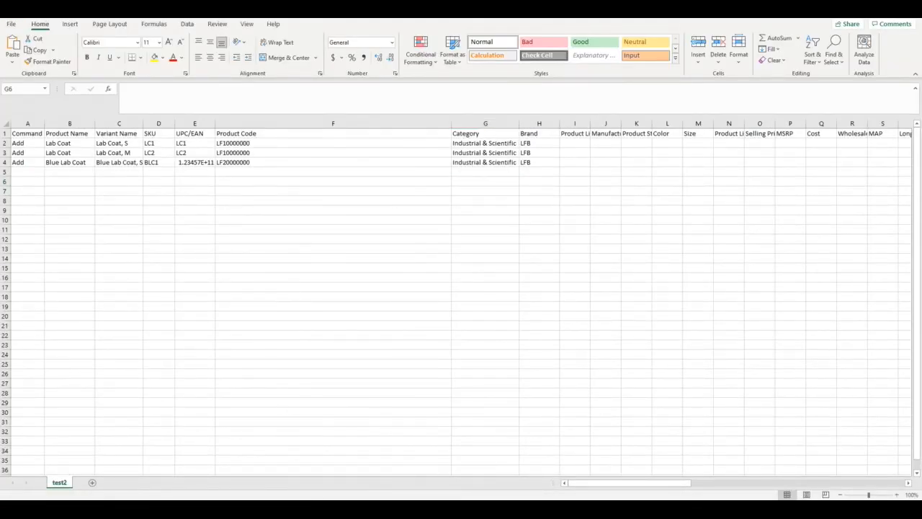
Switch to 3P360 in Chrome and import the product file test2.csv
mouse_move(317, 497)
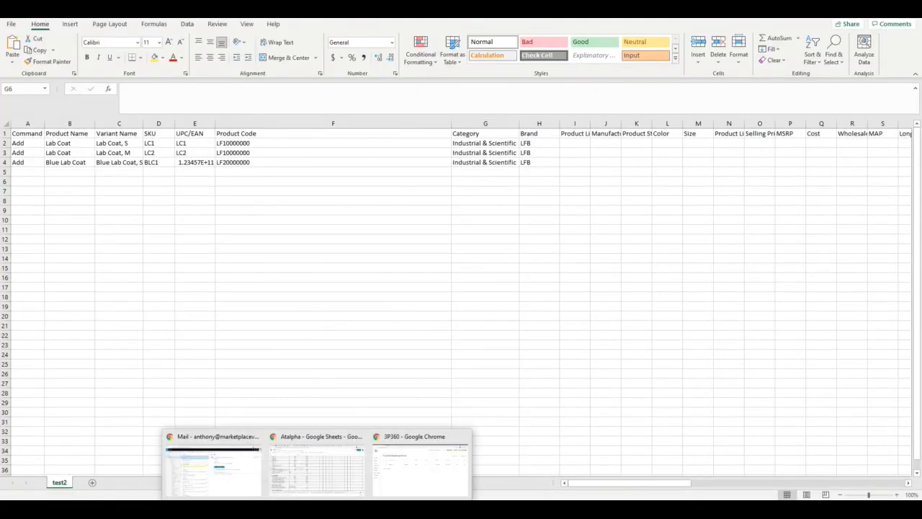
click(407, 480)
click(752, 55)
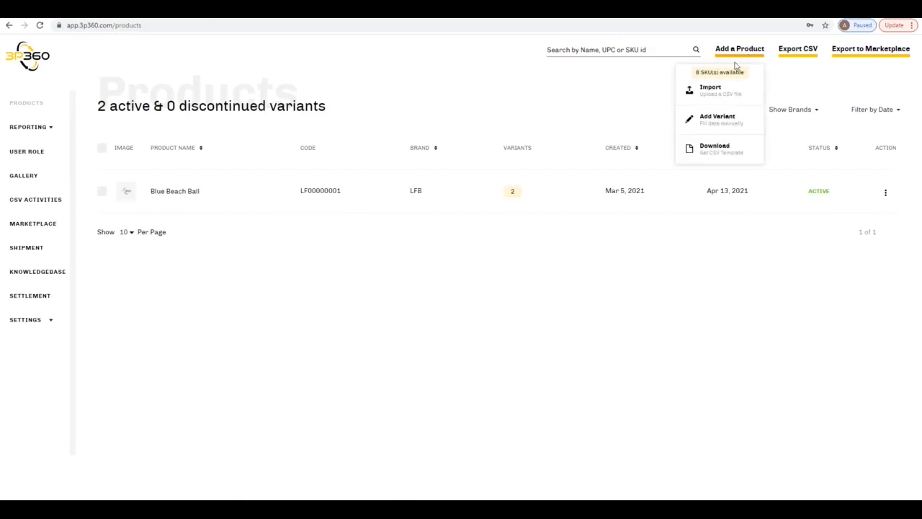
click(725, 94)
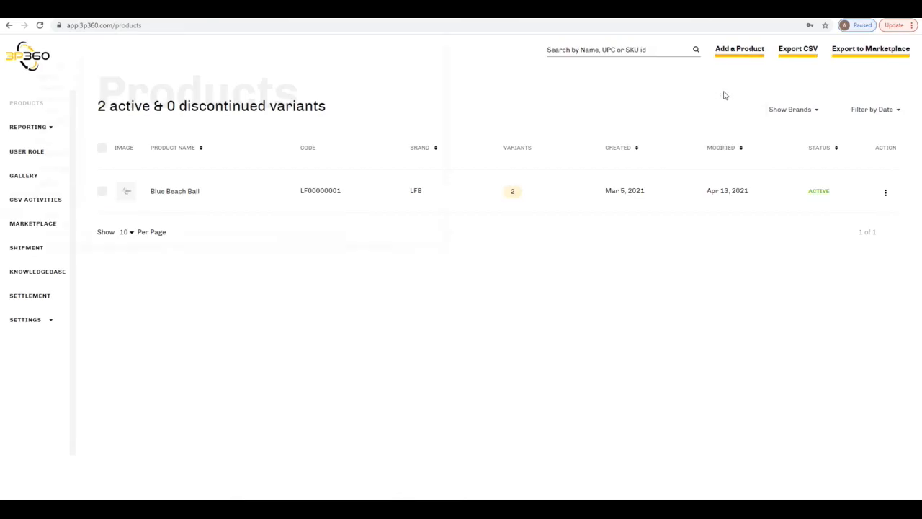
click(151, 86)
click(379, 240)
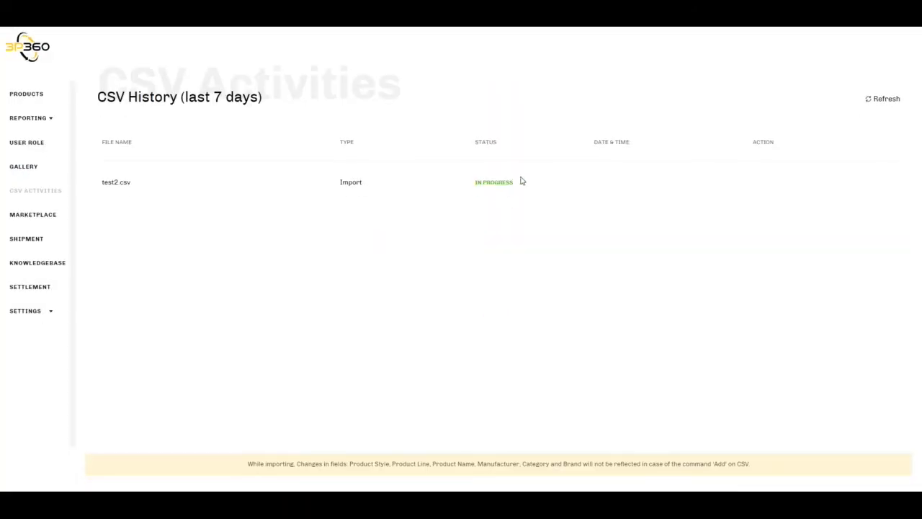
Refresh the CSV import status and review the variants of the Lab Coat product in the product list
click(879, 99)
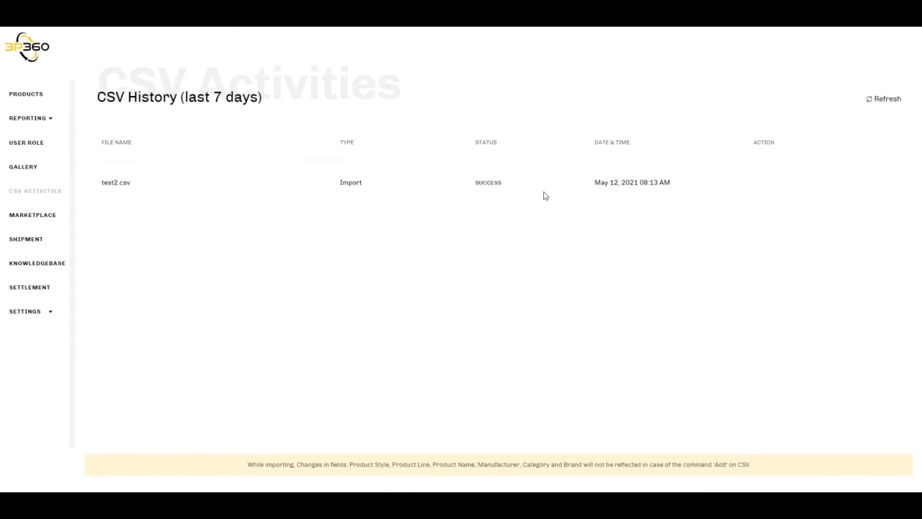
click(32, 95)
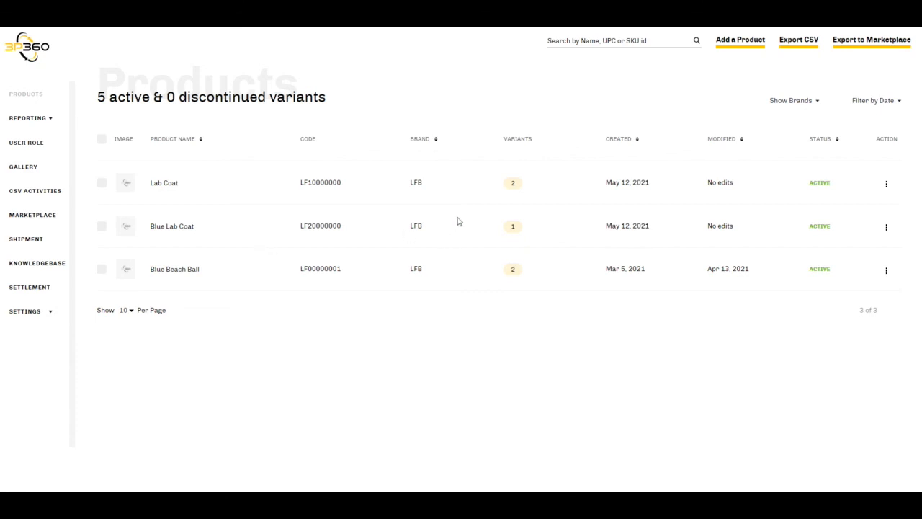
click(519, 186)
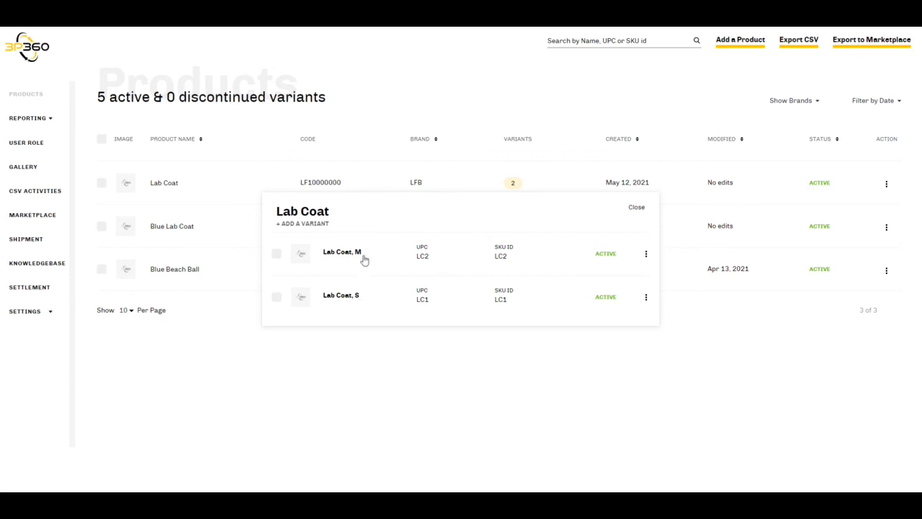
click(639, 208)
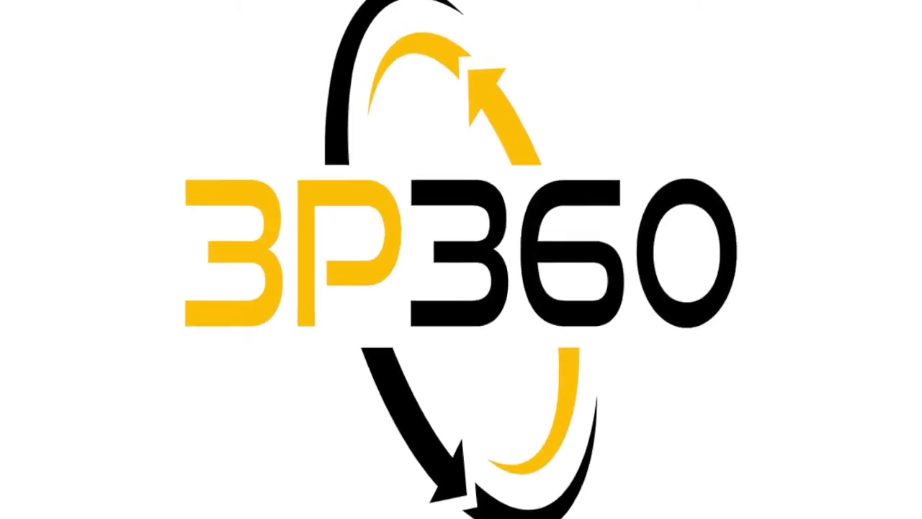